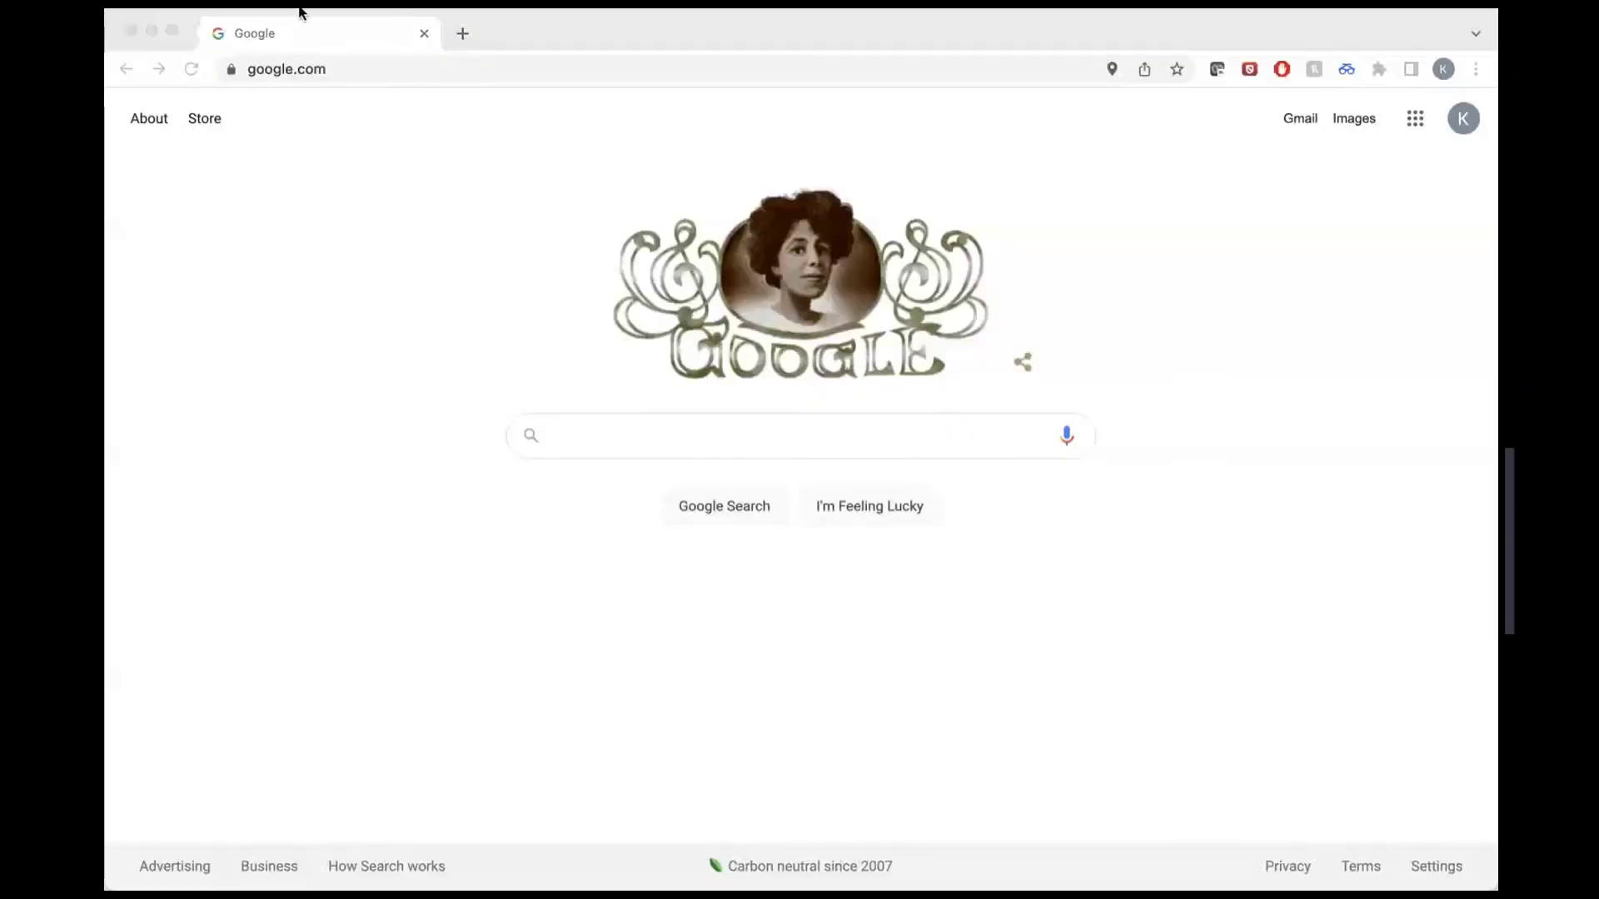
Step: Go to the Light ARchitect site, lightarchitectapp.com, in Chrome via the 'lighta' address suggestion
{"action": "left_click", "coordinate": [363, 71]}
{"action": "type", "text": "lightarchitectapp"}
{"action": "key", "text": "Return"}
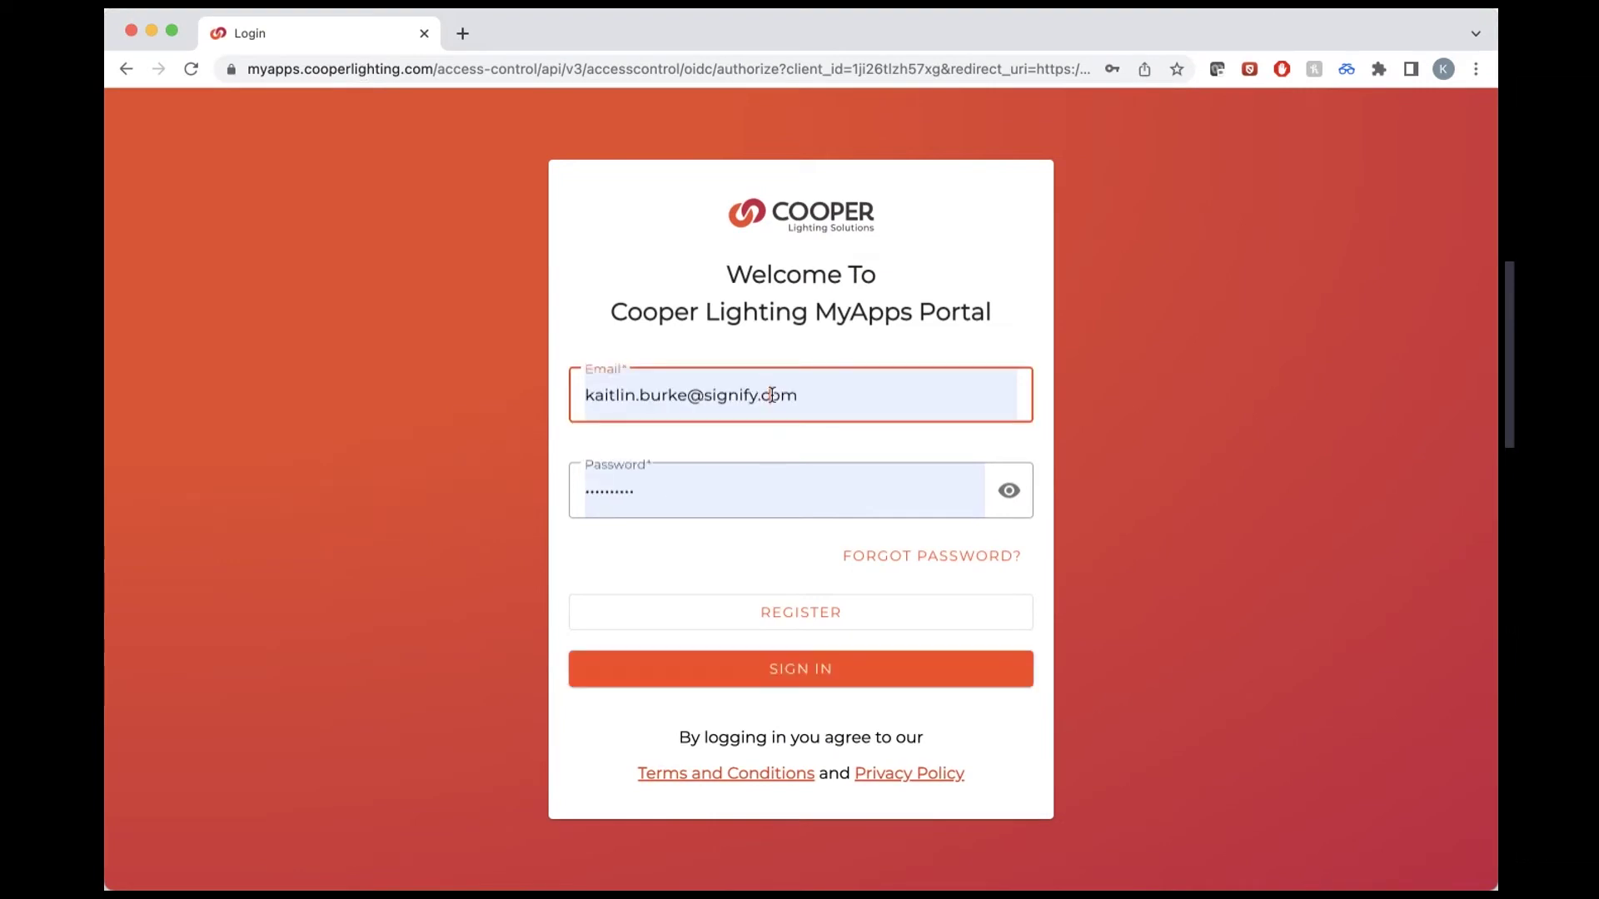
Step: Sign in to the Cooper Lighting MyApps Portal with the autofilled credentials
{"action": "left_click", "coordinate": [707, 676]}
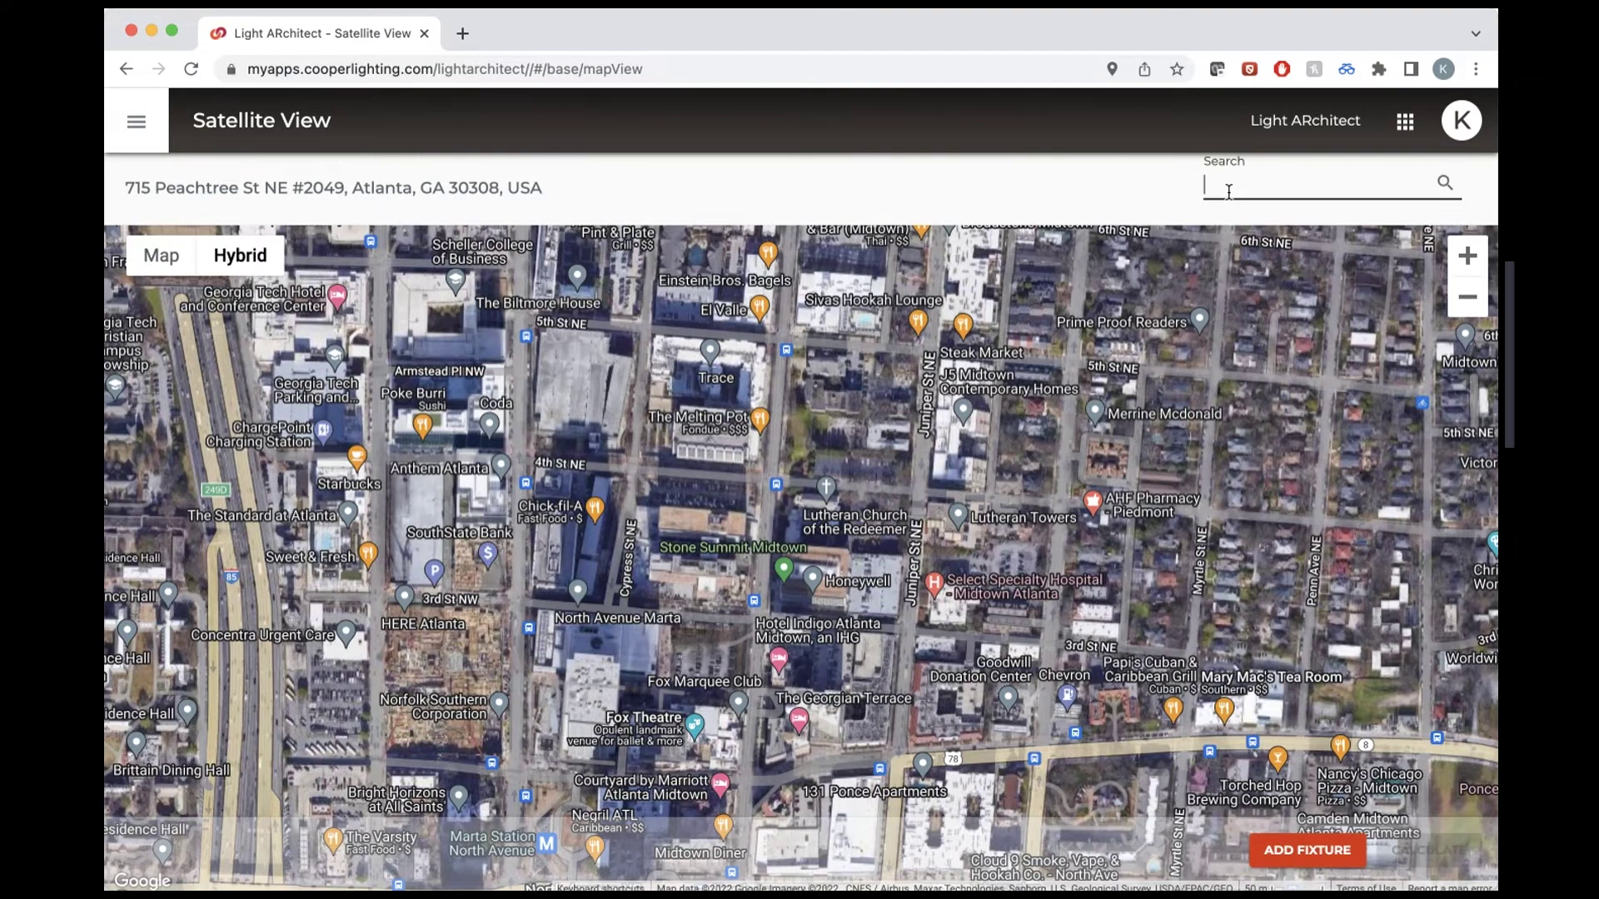
Step: Search for the Multnomah Building in Portland and frame its rooftop parking structure on the map
{"action": "type", "text": "mulnomah building"}
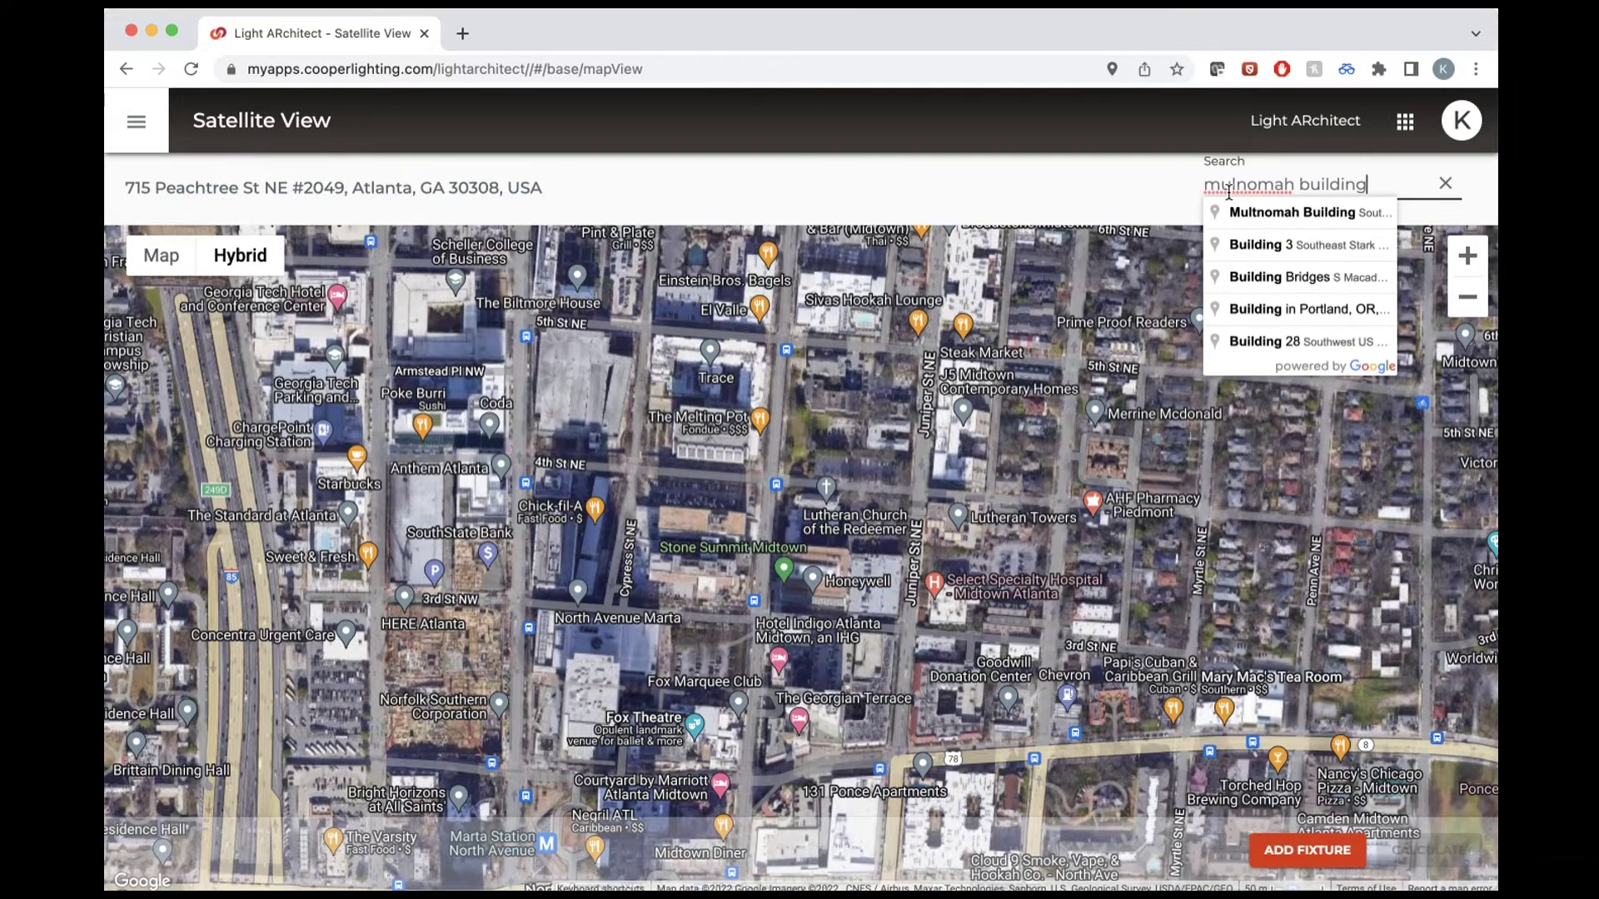
{"action": "left_click", "coordinate": [1320, 215]}
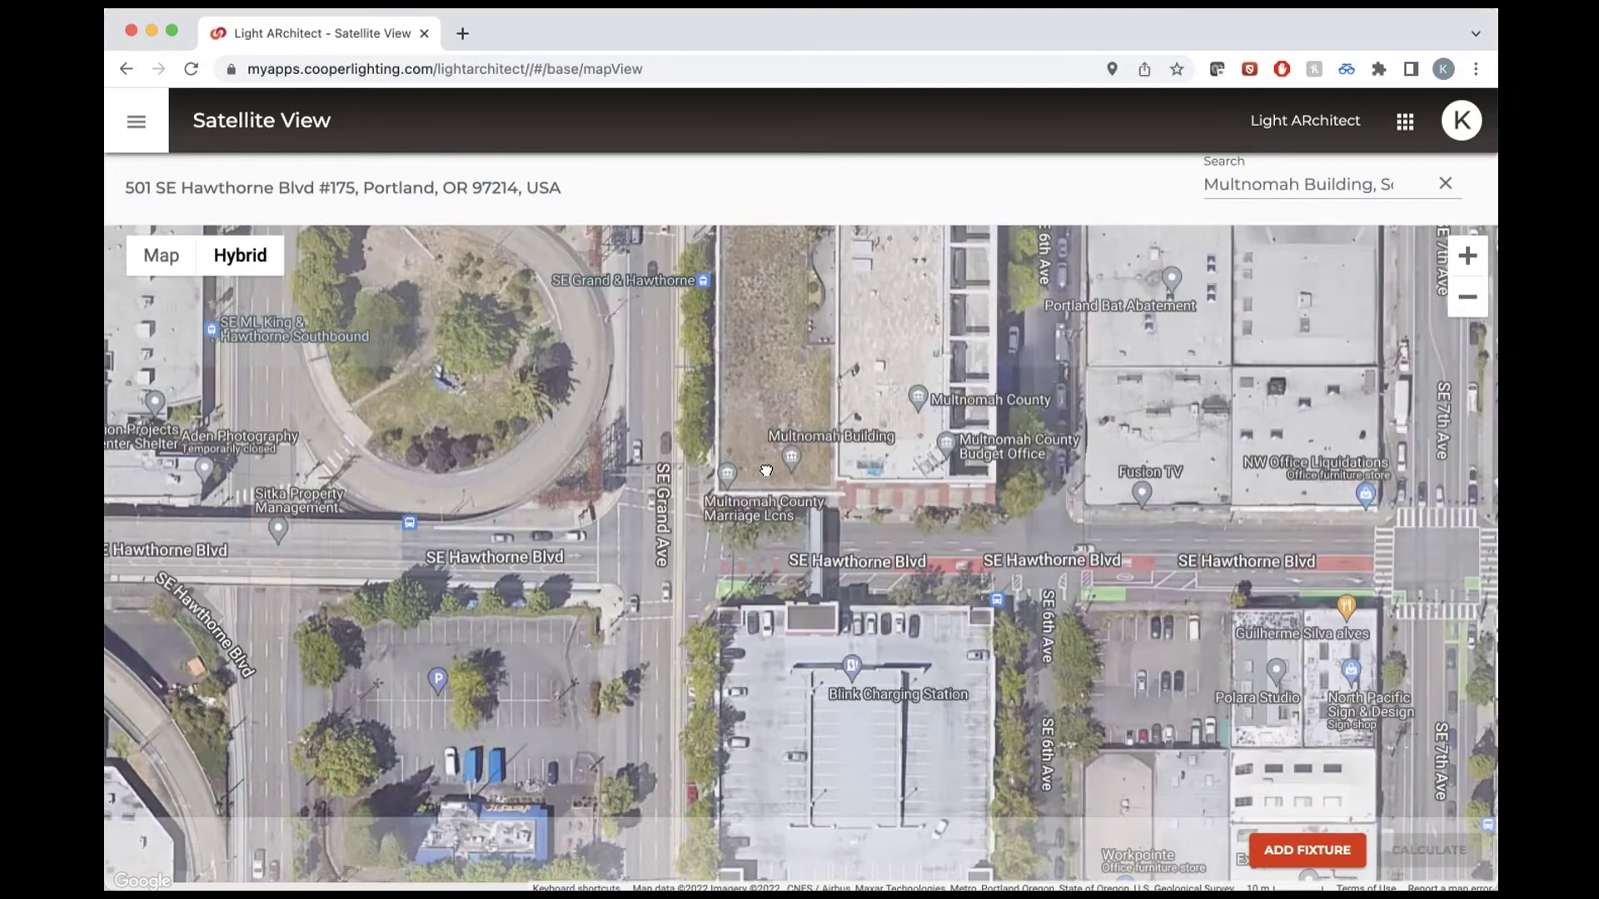
{"action": "left_click_drag", "start_coordinate": [766, 471], "coordinate": [699, 251]}
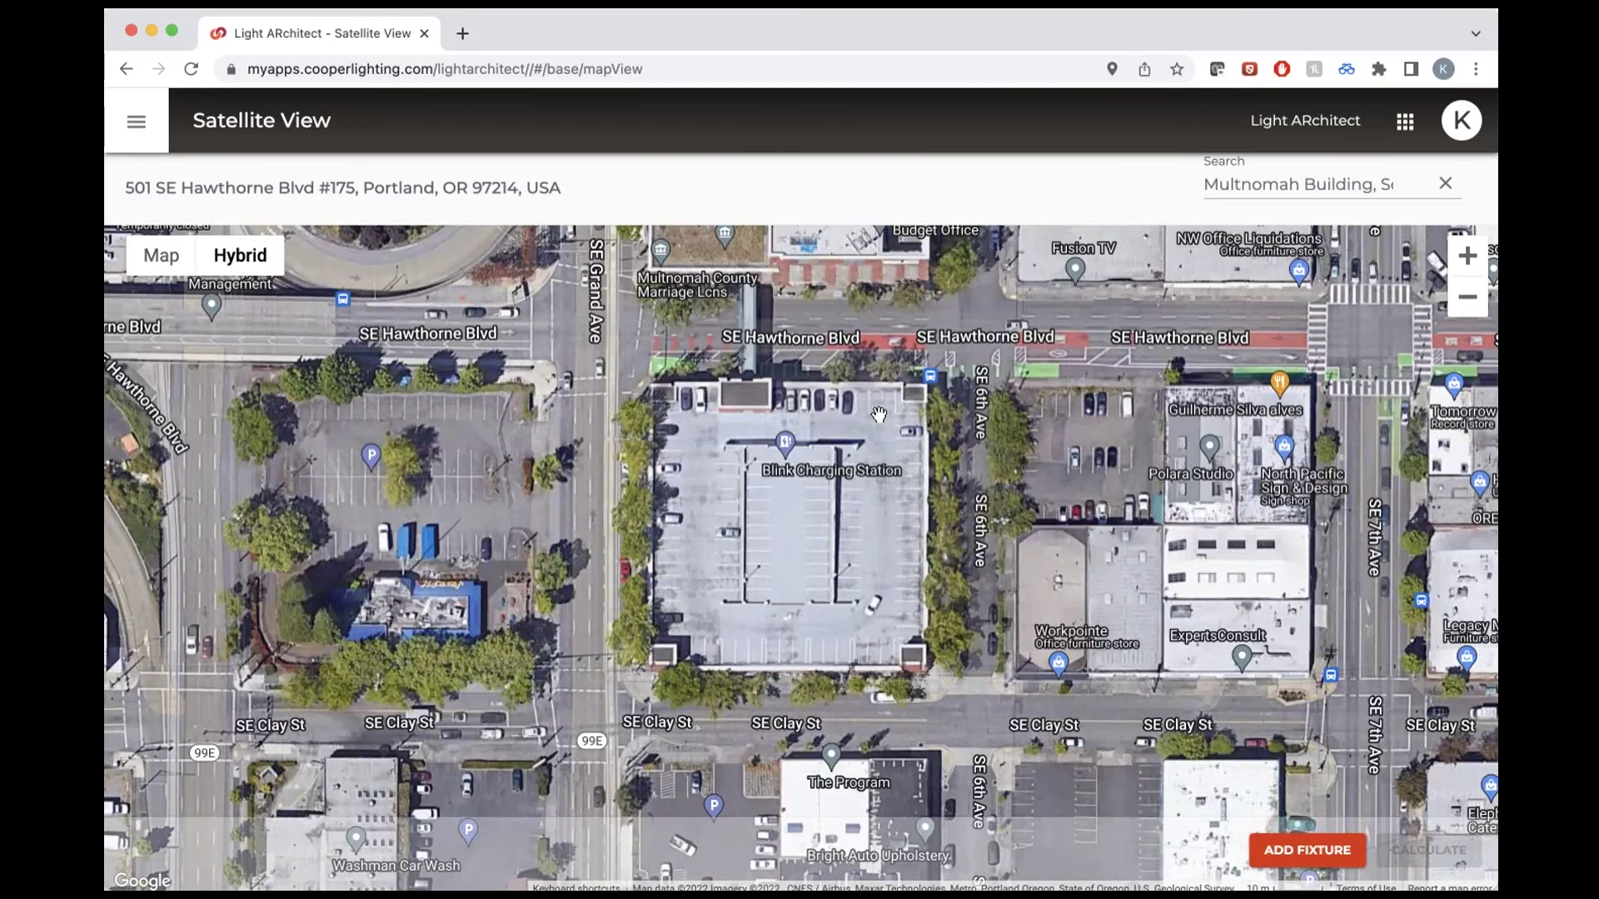
{"action": "scroll", "coordinate": [878, 414], "scroll_direction": "up", "scroll_amount": 1}
{"action": "scroll", "coordinate": [878, 414], "scroll_direction": "up", "scroll_amount": 3}
{"action": "scroll", "coordinate": [858, 424], "scroll_direction": "down", "scroll_amount": 2}
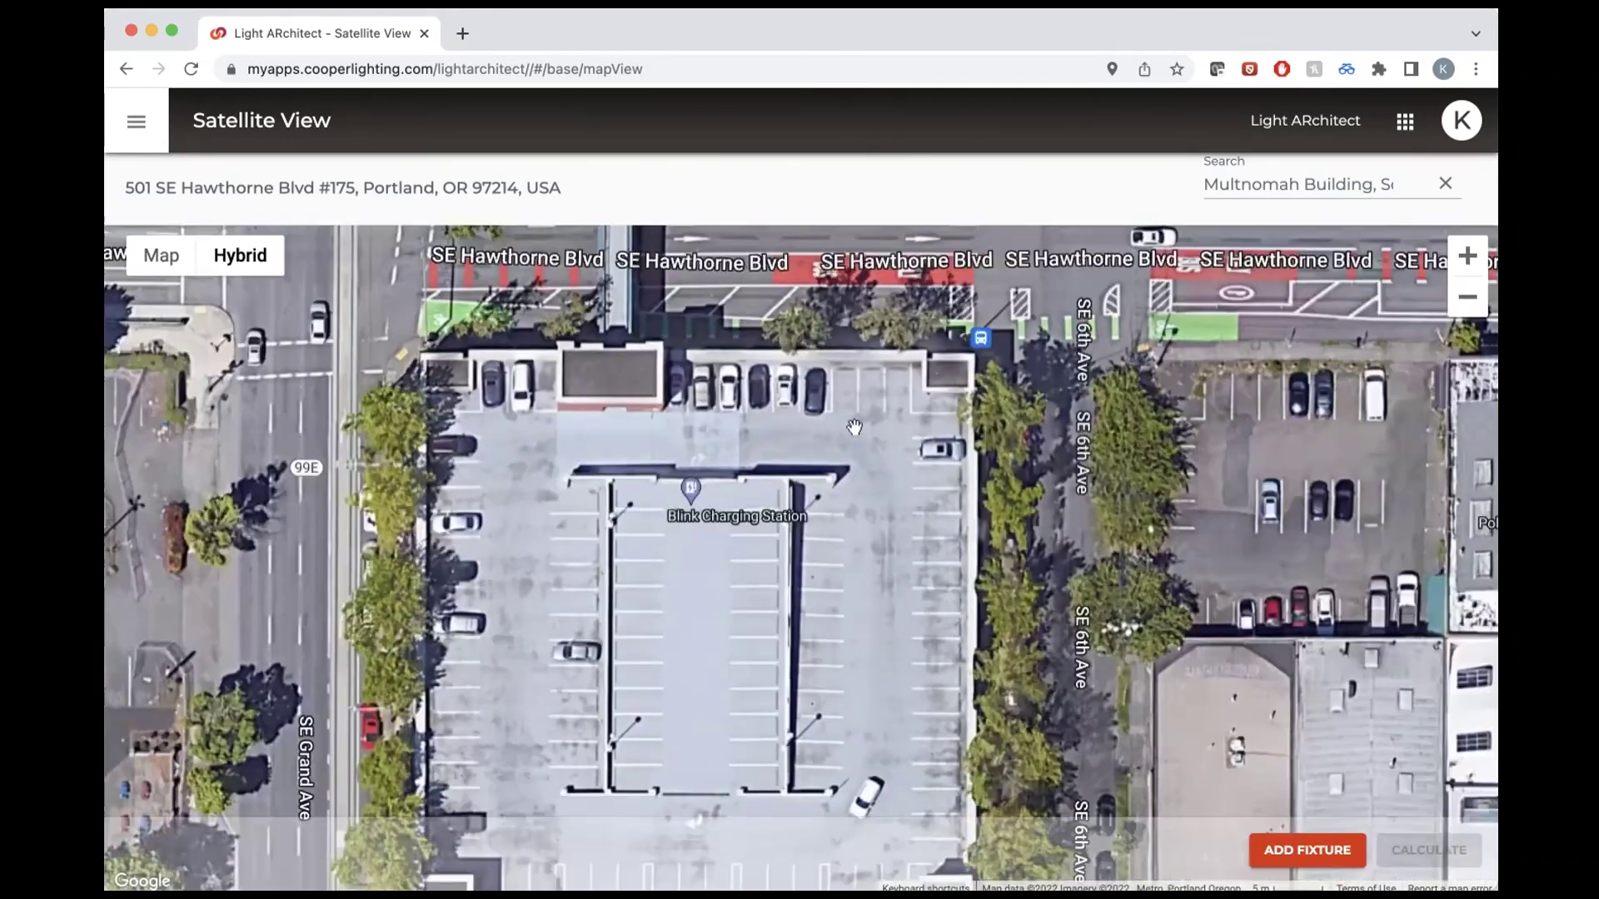
{"action": "scroll", "coordinate": [833, 491], "scroll_direction": "down", "scroll_amount": 3}
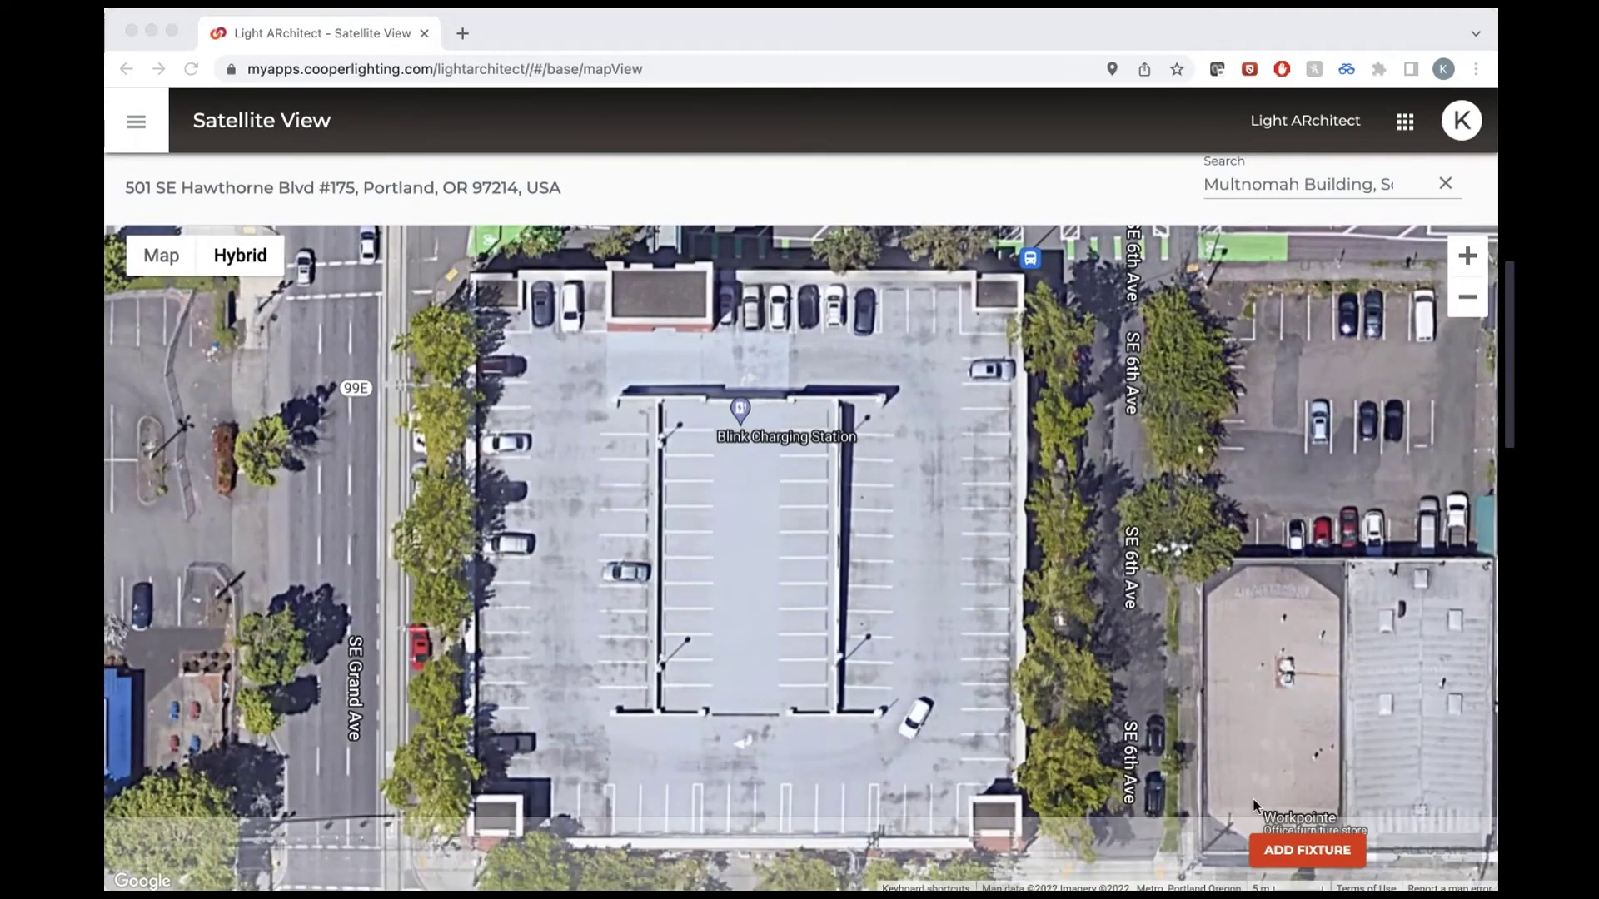
Step: Place a Lumark PRV Prevail LED fixture from the fixture catalogue onto the parking deck
{"action": "left_click", "coordinate": [1335, 836]}
{"action": "left_click", "coordinate": [1320, 858]}
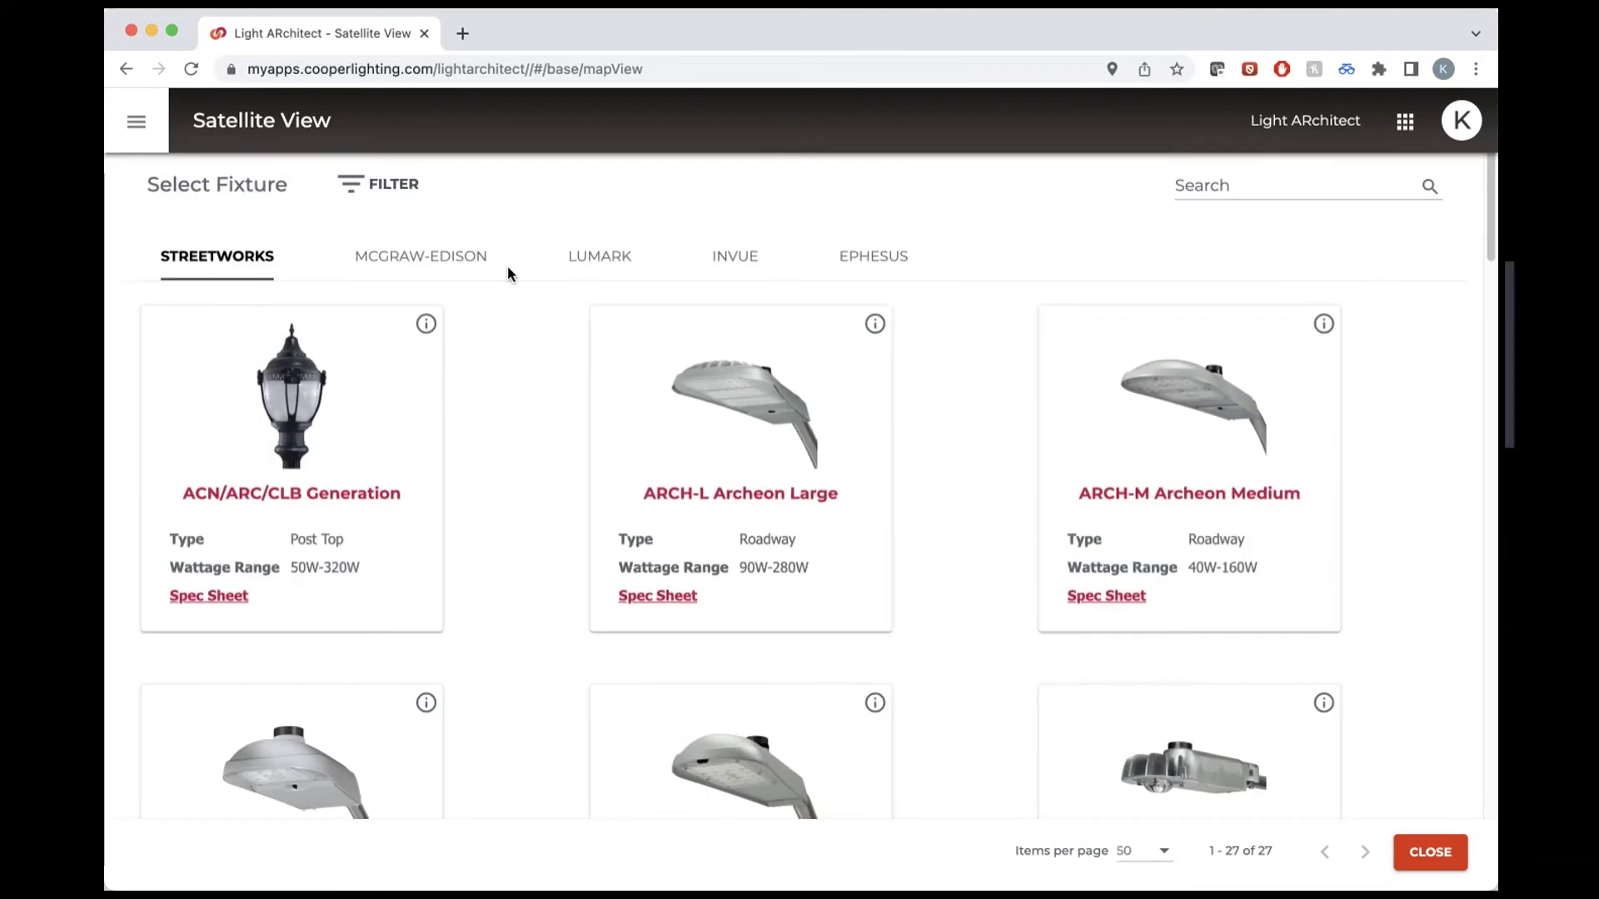
{"action": "left_click", "coordinate": [583, 260]}
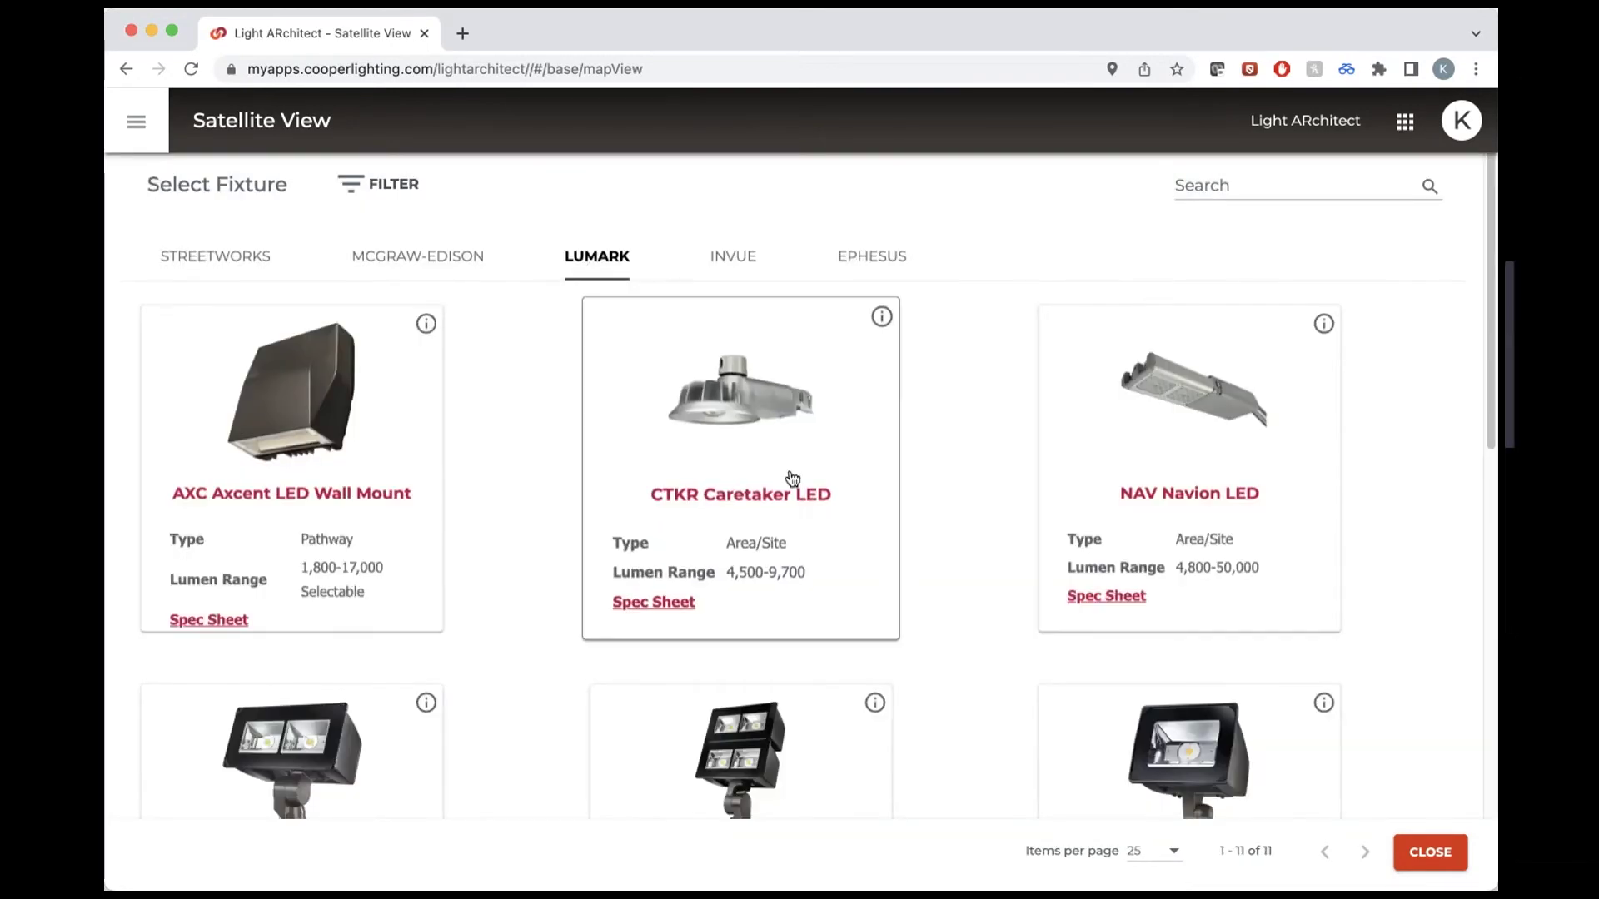
{"action": "scroll", "coordinate": [785, 437], "scroll_direction": "down", "scroll_amount": 5}
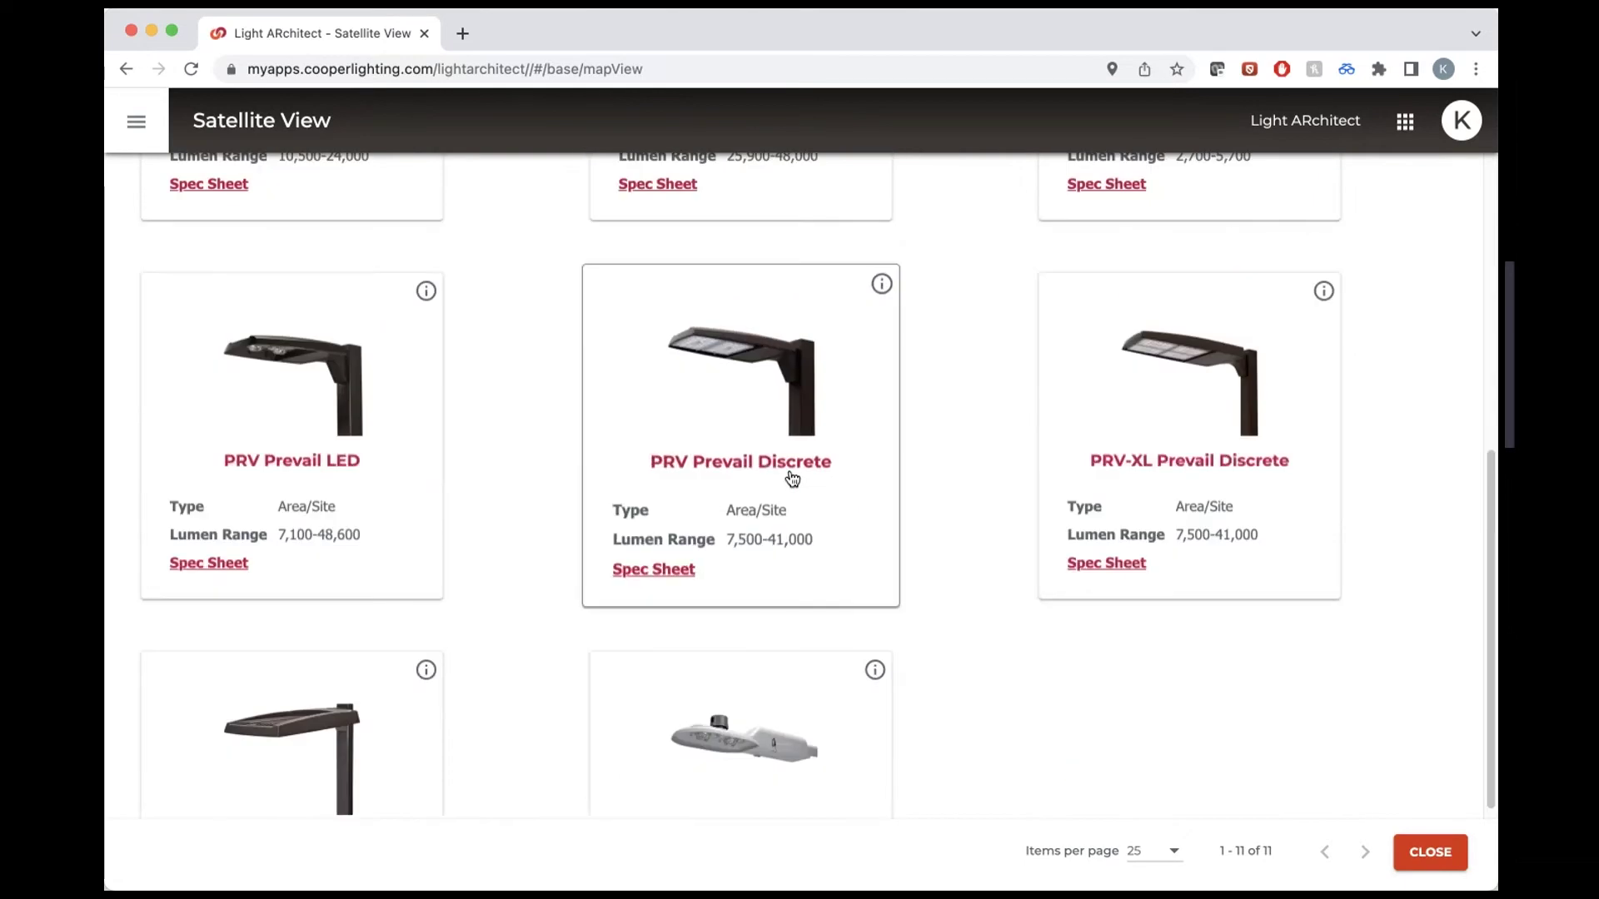
{"action": "left_click", "coordinate": [291, 365]}
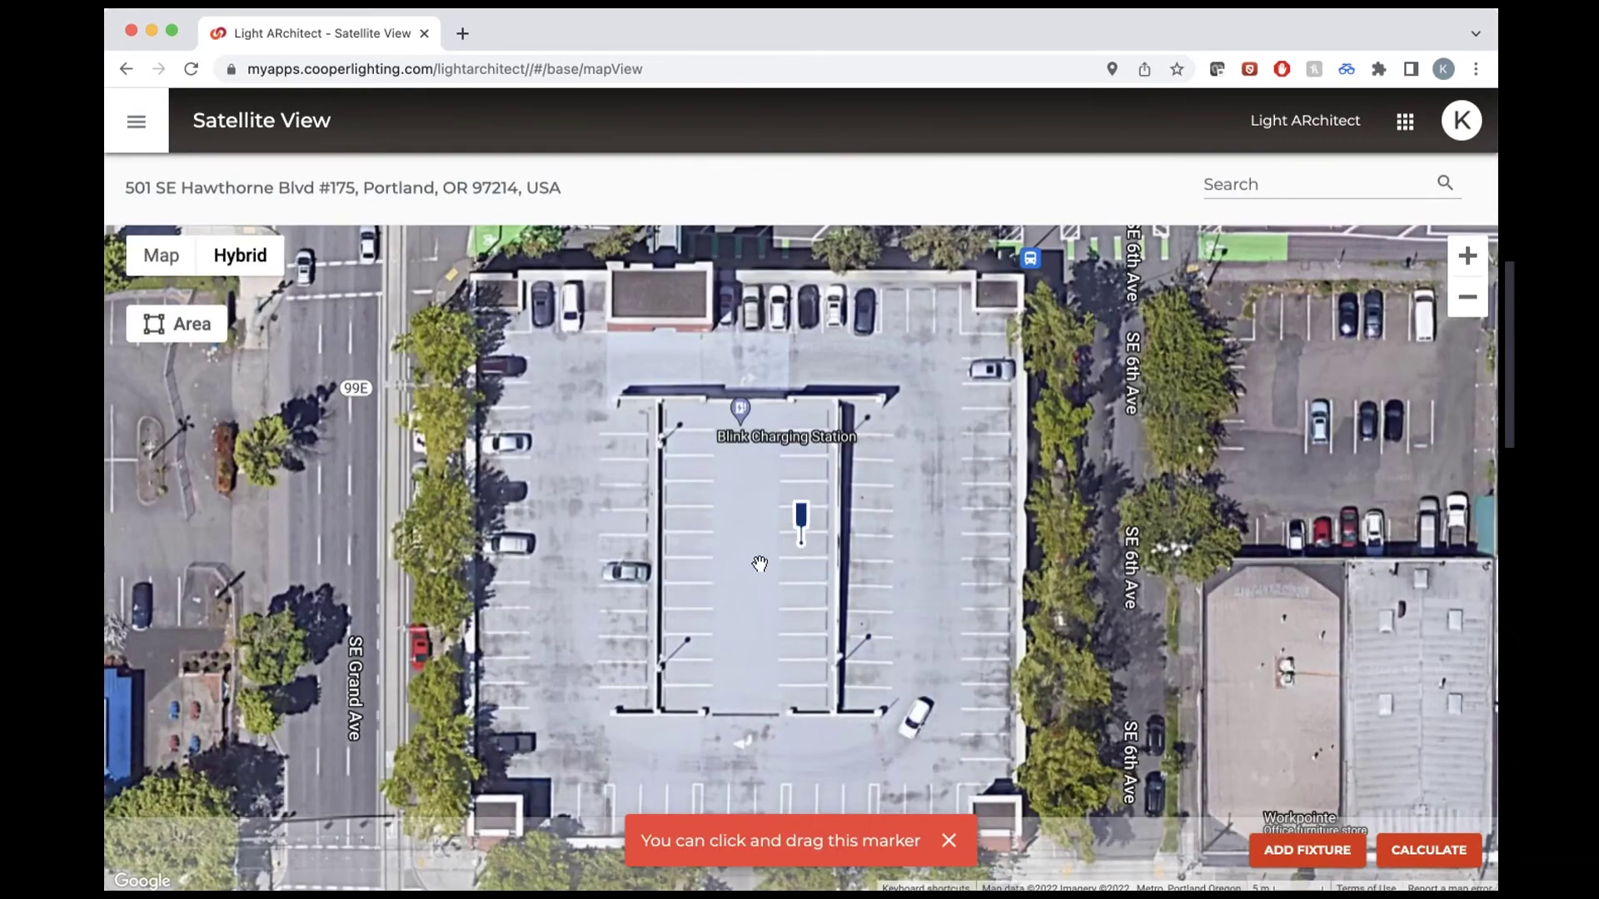
Step: Move the Prevail marker to the central island's upper-left end and select it to show Fixture Details
{"action": "mouse_move", "coordinate": [800, 528]}
{"action": "left_mouse_down"}
{"action": "mouse_move", "coordinate": [748, 522]}
{"action": "mouse_move", "coordinate": [664, 476]}
{"action": "mouse_move", "coordinate": [663, 425]}
{"action": "left_mouse_up"}
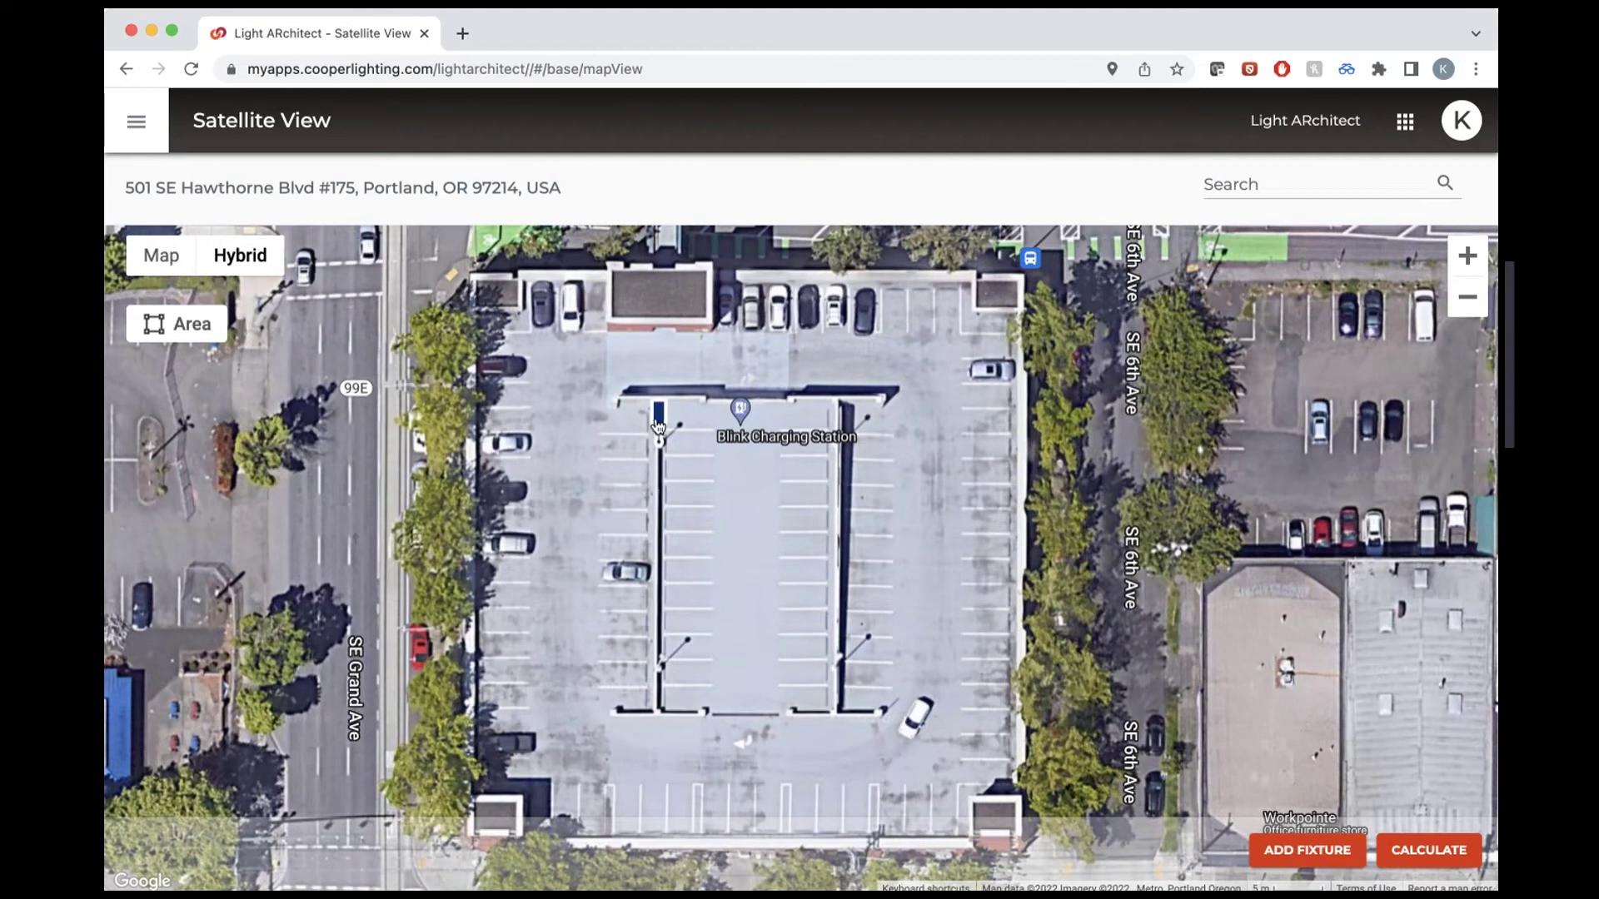
{"action": "left_click", "coordinate": [658, 426]}
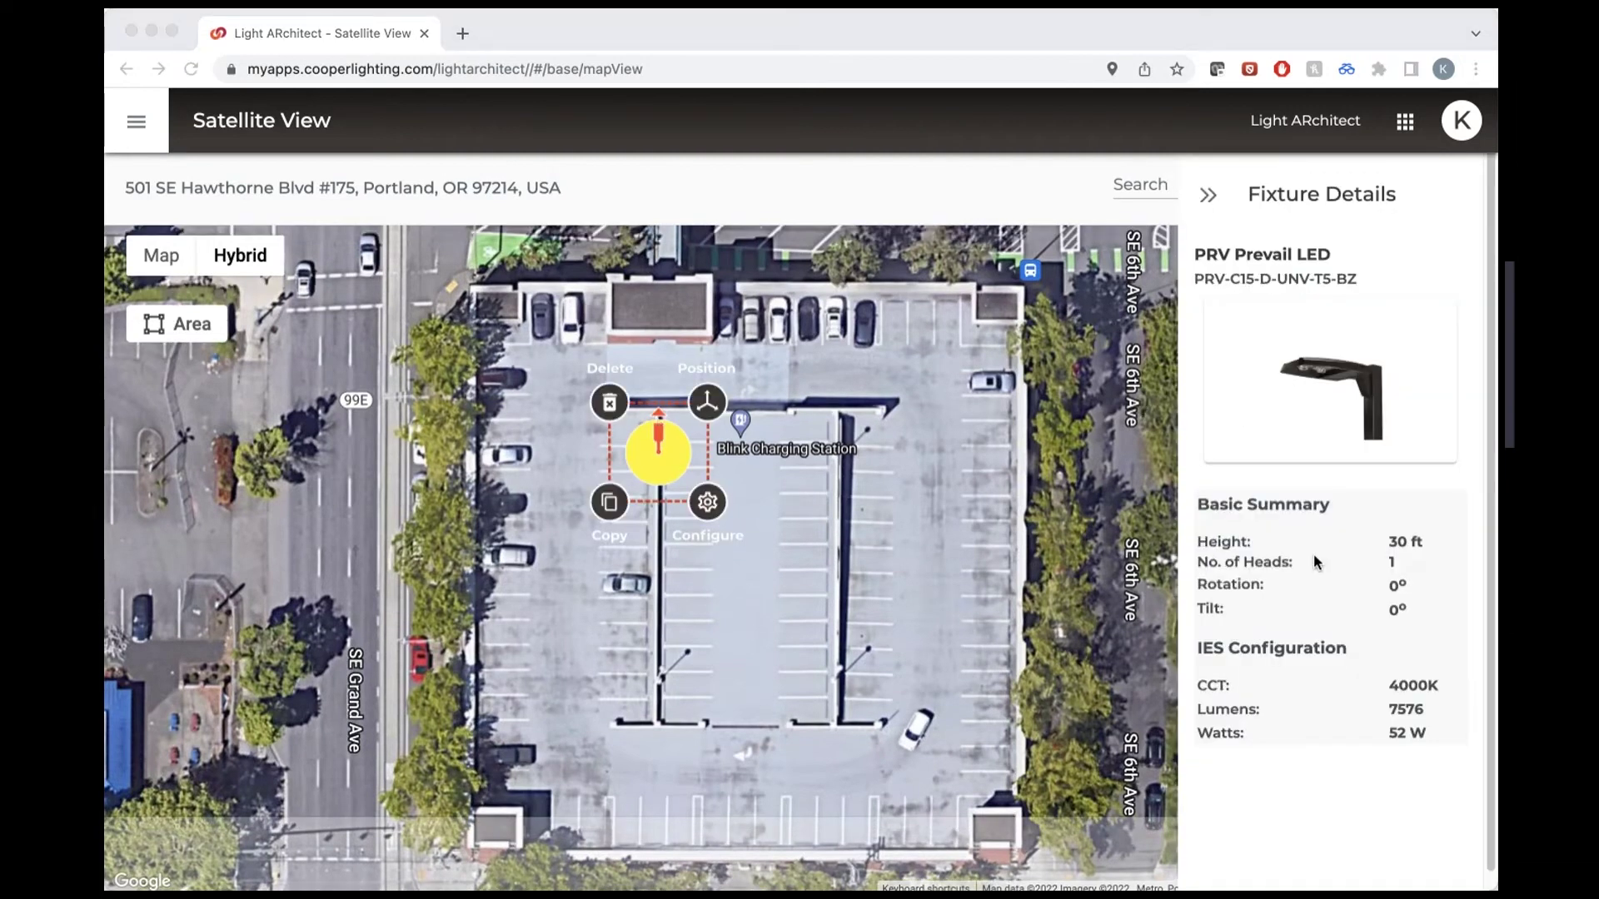
Step: Set the Prevail fixture's Position height slider to 15 ft and apply it
{"action": "left_click", "coordinate": [707, 403]}
{"action": "left_click", "coordinate": [707, 404]}
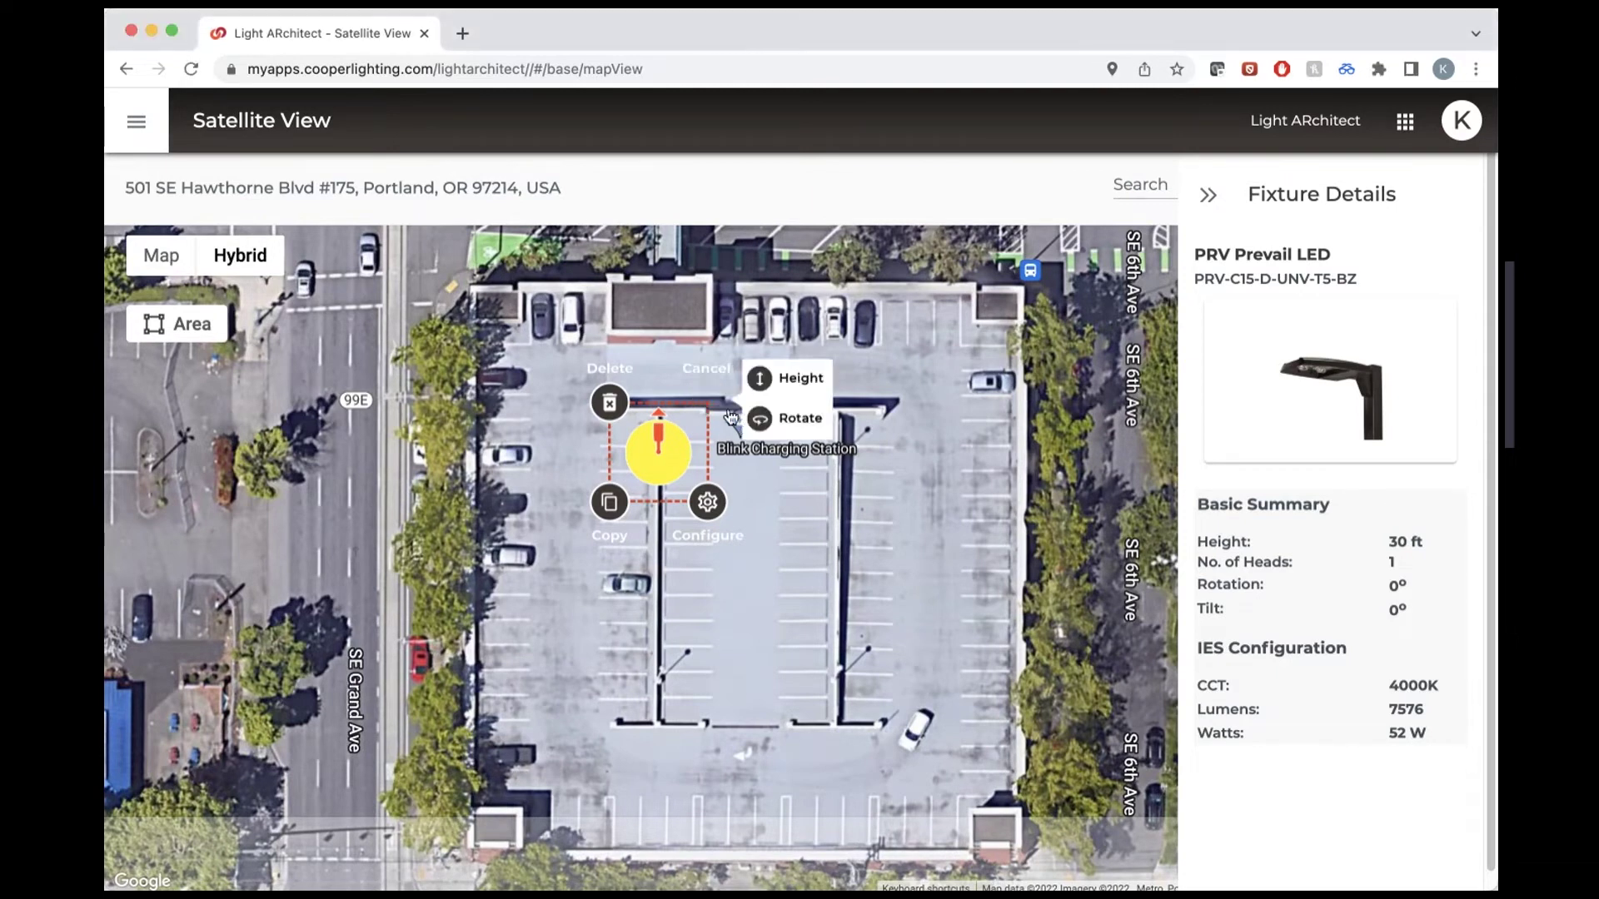
{"action": "left_click", "coordinate": [759, 380]}
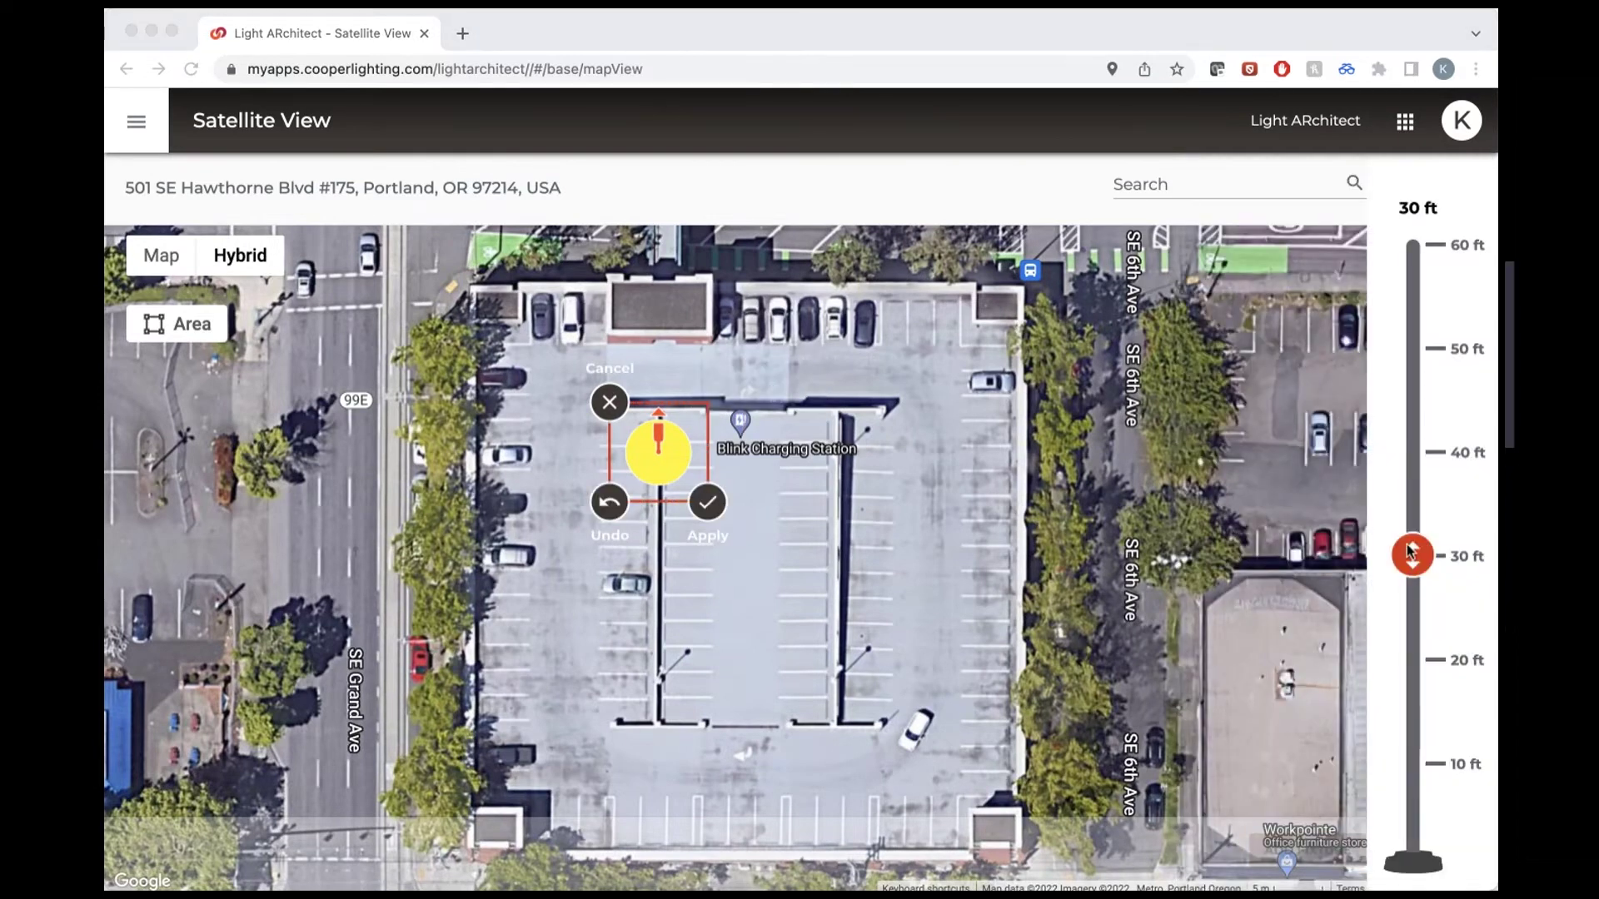
{"action": "left_click_drag", "start_coordinate": [1413, 559], "coordinate": [1411, 721]}
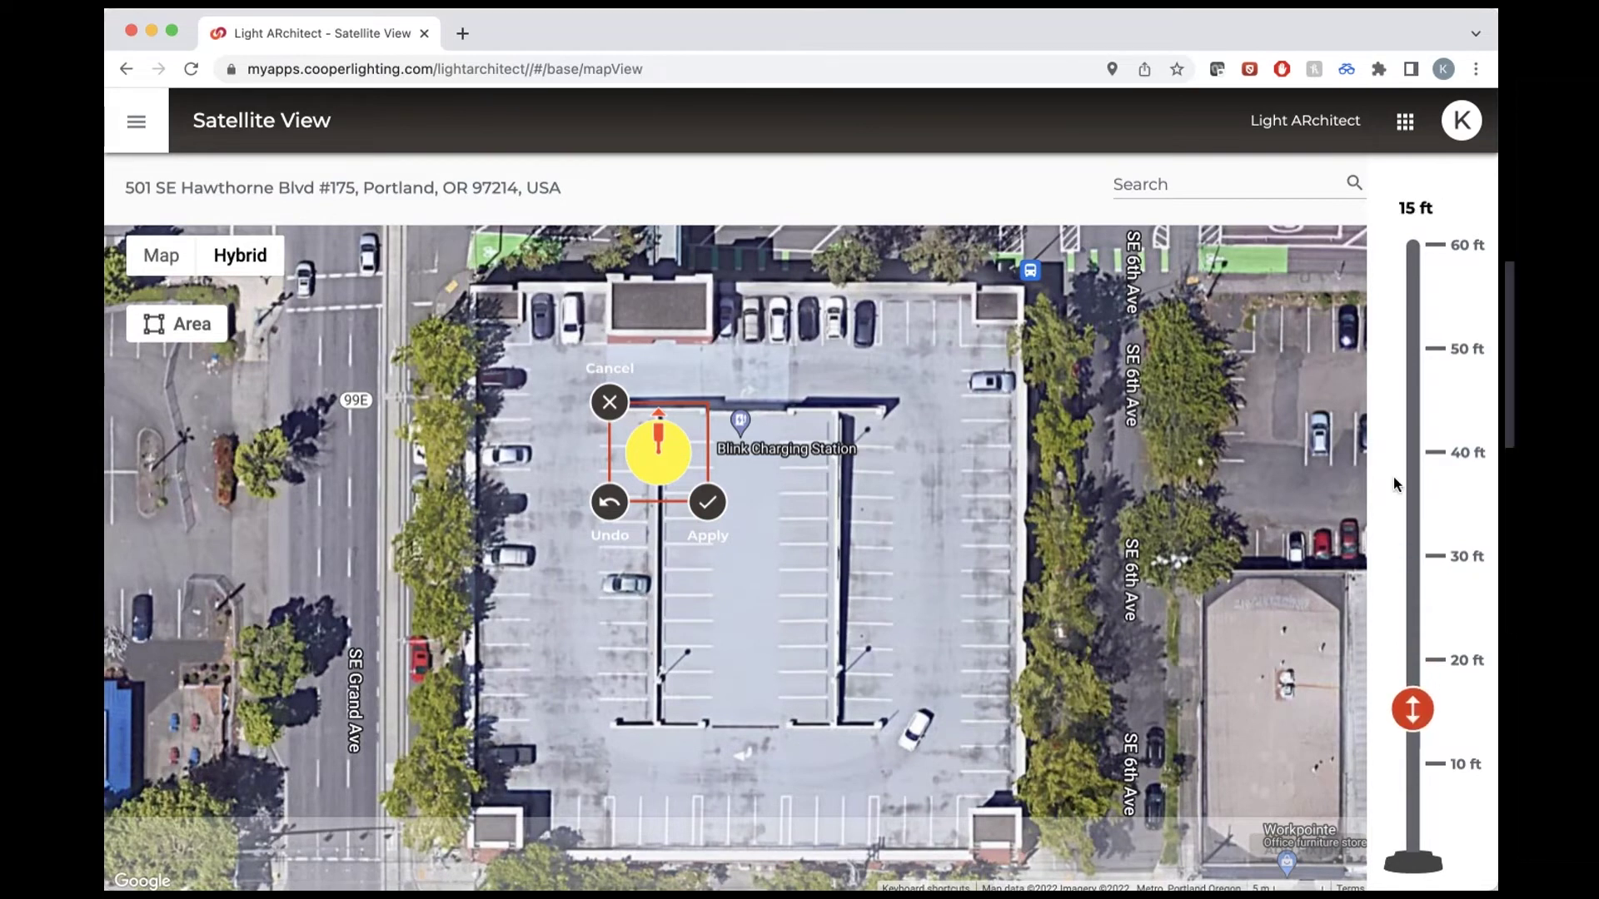
{"action": "left_click", "coordinate": [709, 503]}
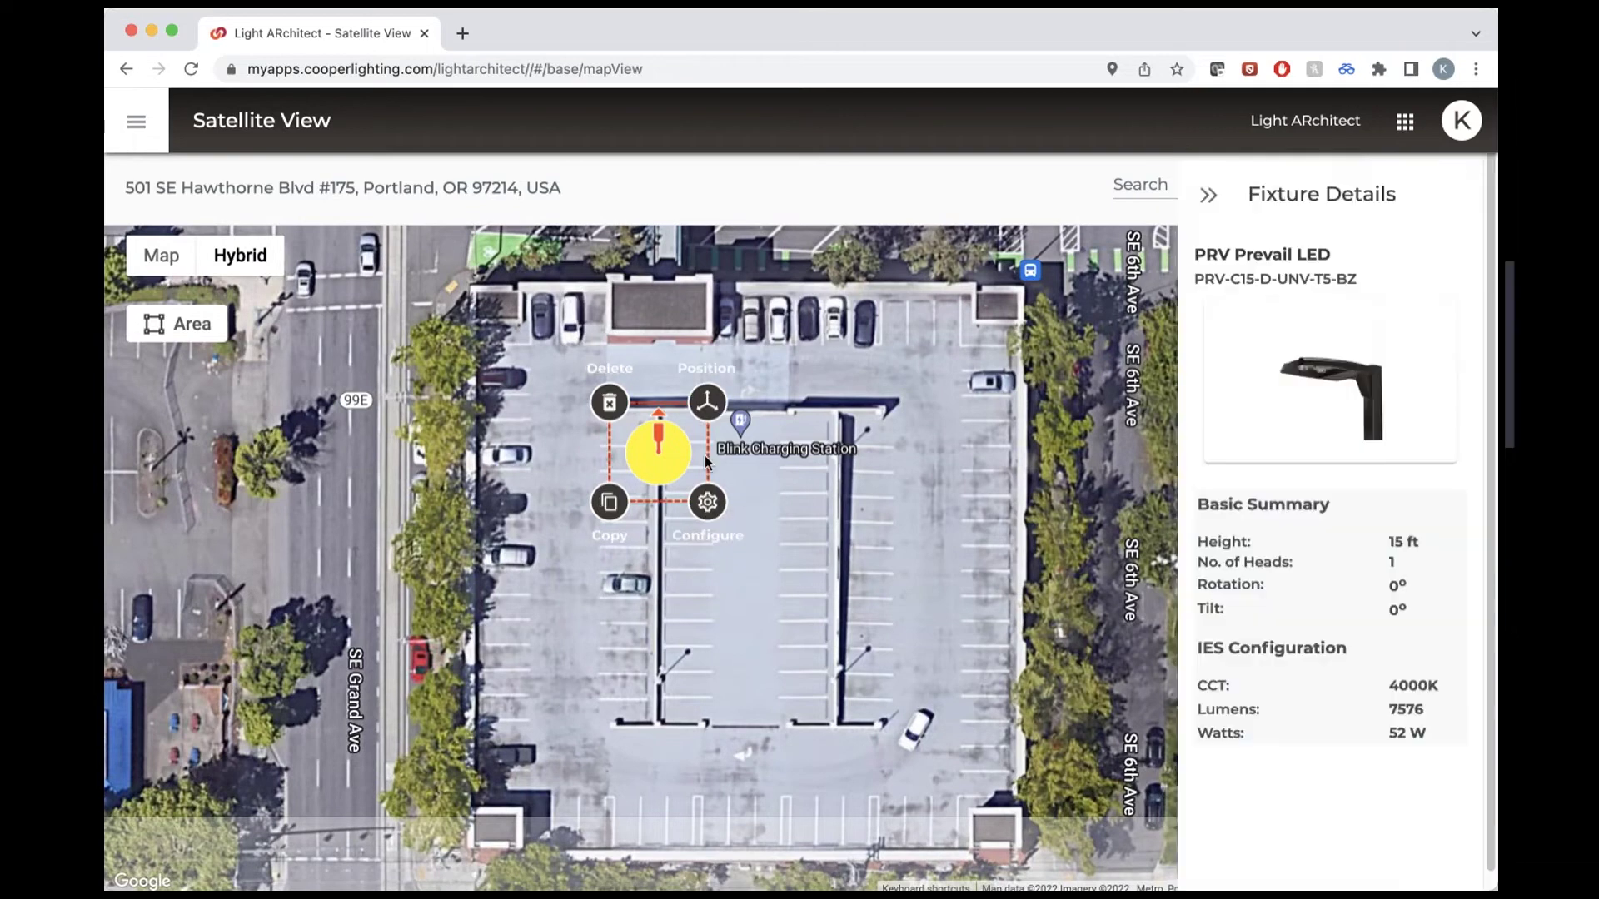
Step: Rotate the Prevail fixture to 270°, apply it, and bring up its Customize Fixture options
{"action": "left_click", "coordinate": [770, 419]}
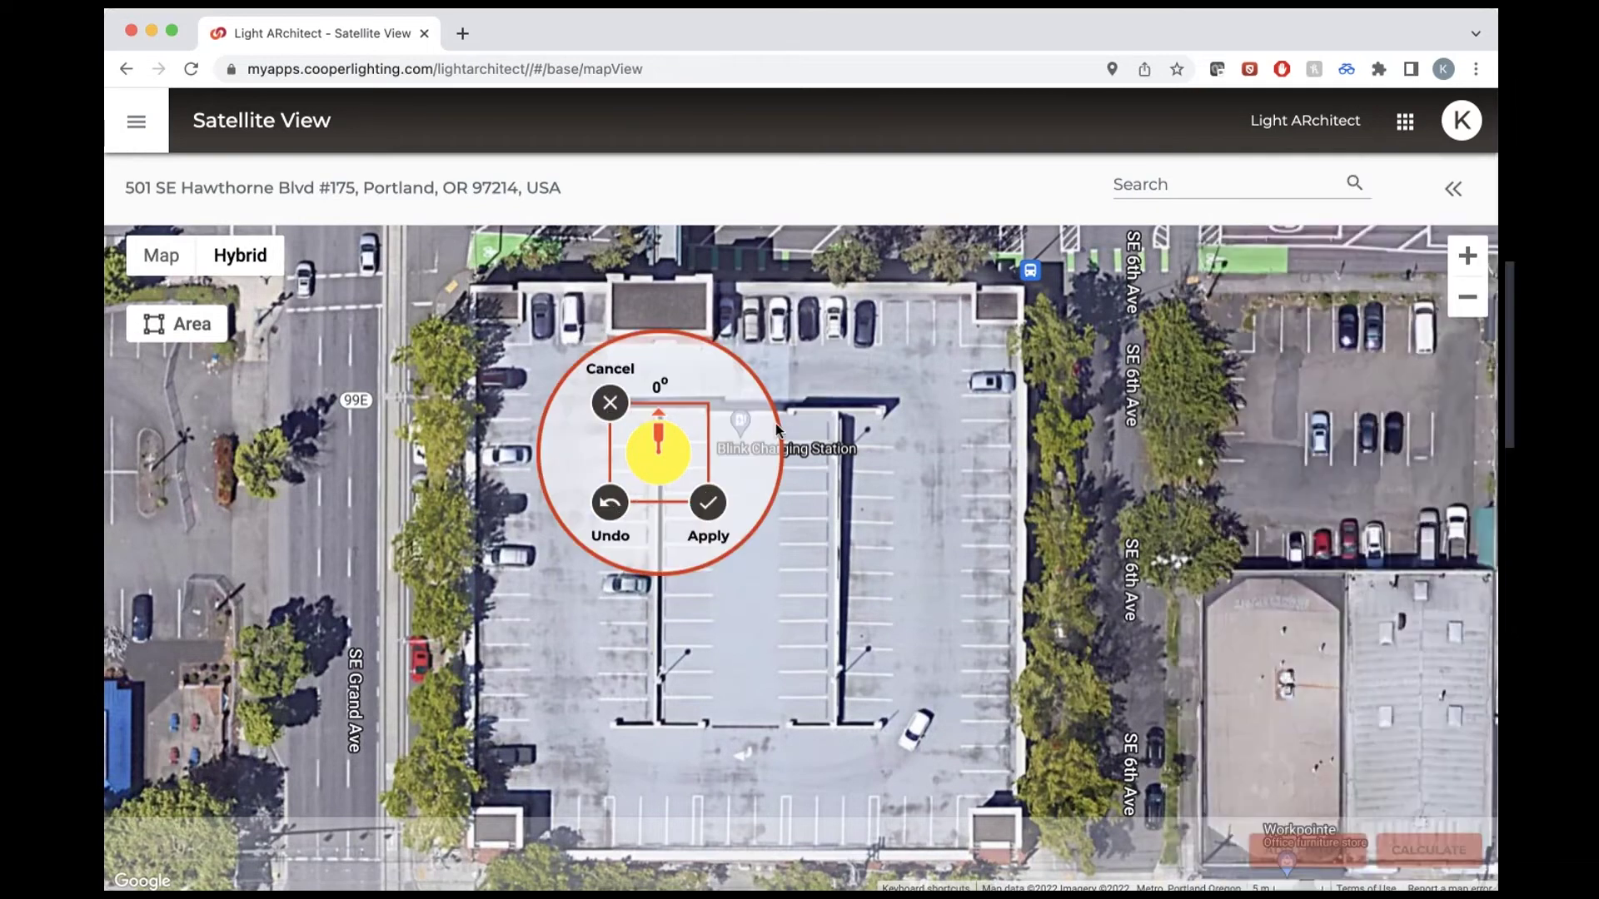
{"action": "left_click_drag", "start_coordinate": [658, 330], "coordinate": [537, 452]}
{"action": "left_click", "coordinate": [709, 503]}
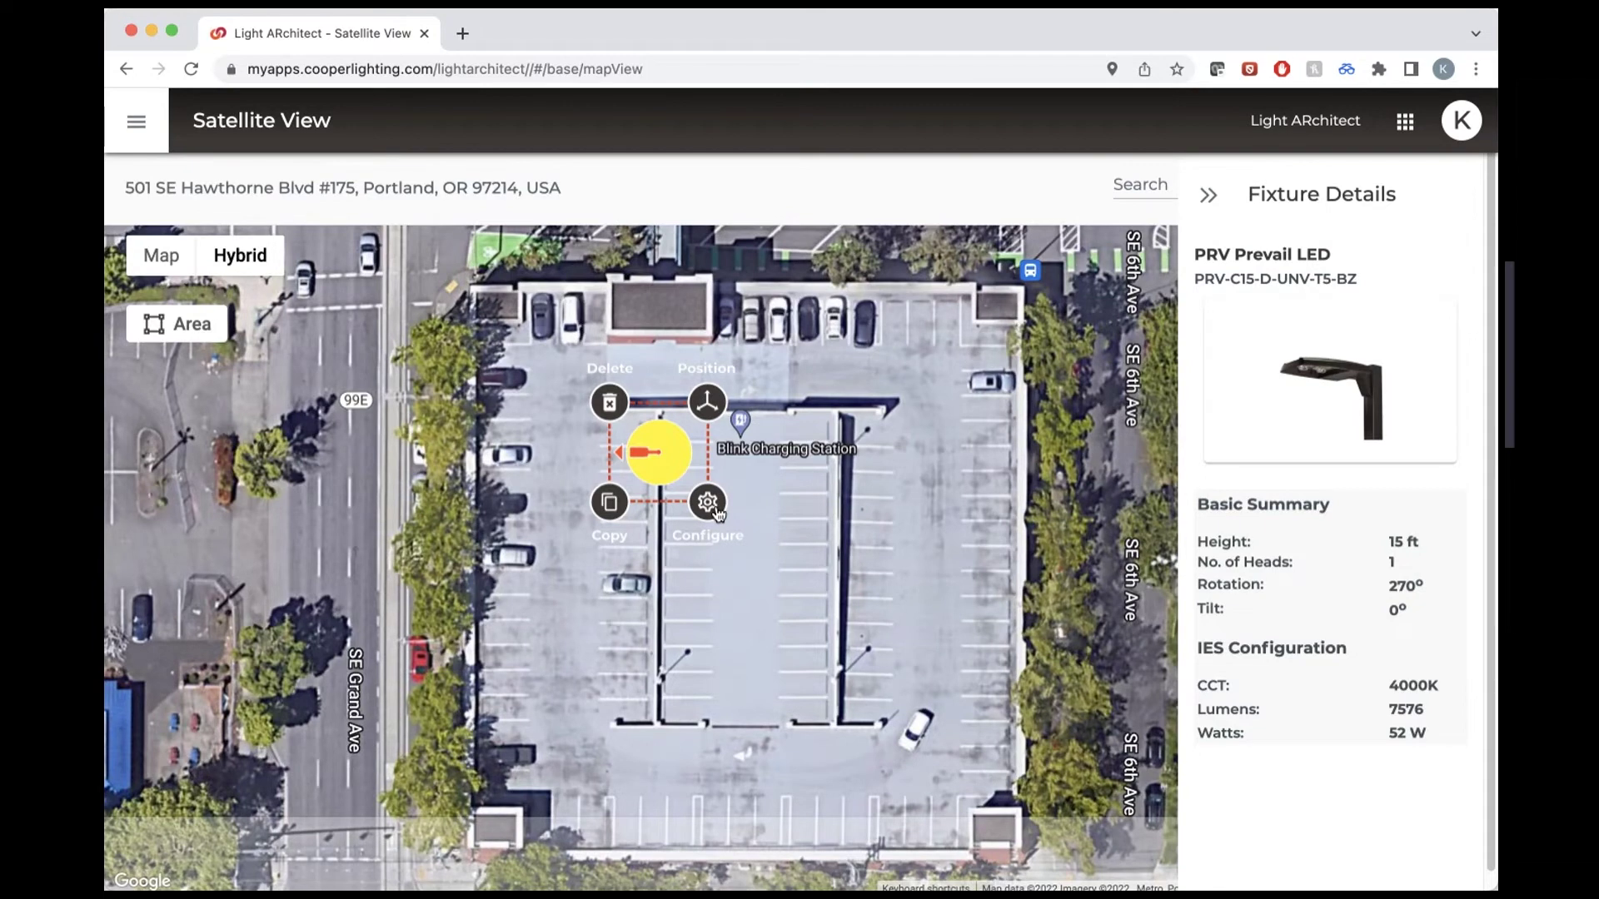
{"action": "left_click", "coordinate": [708, 504]}
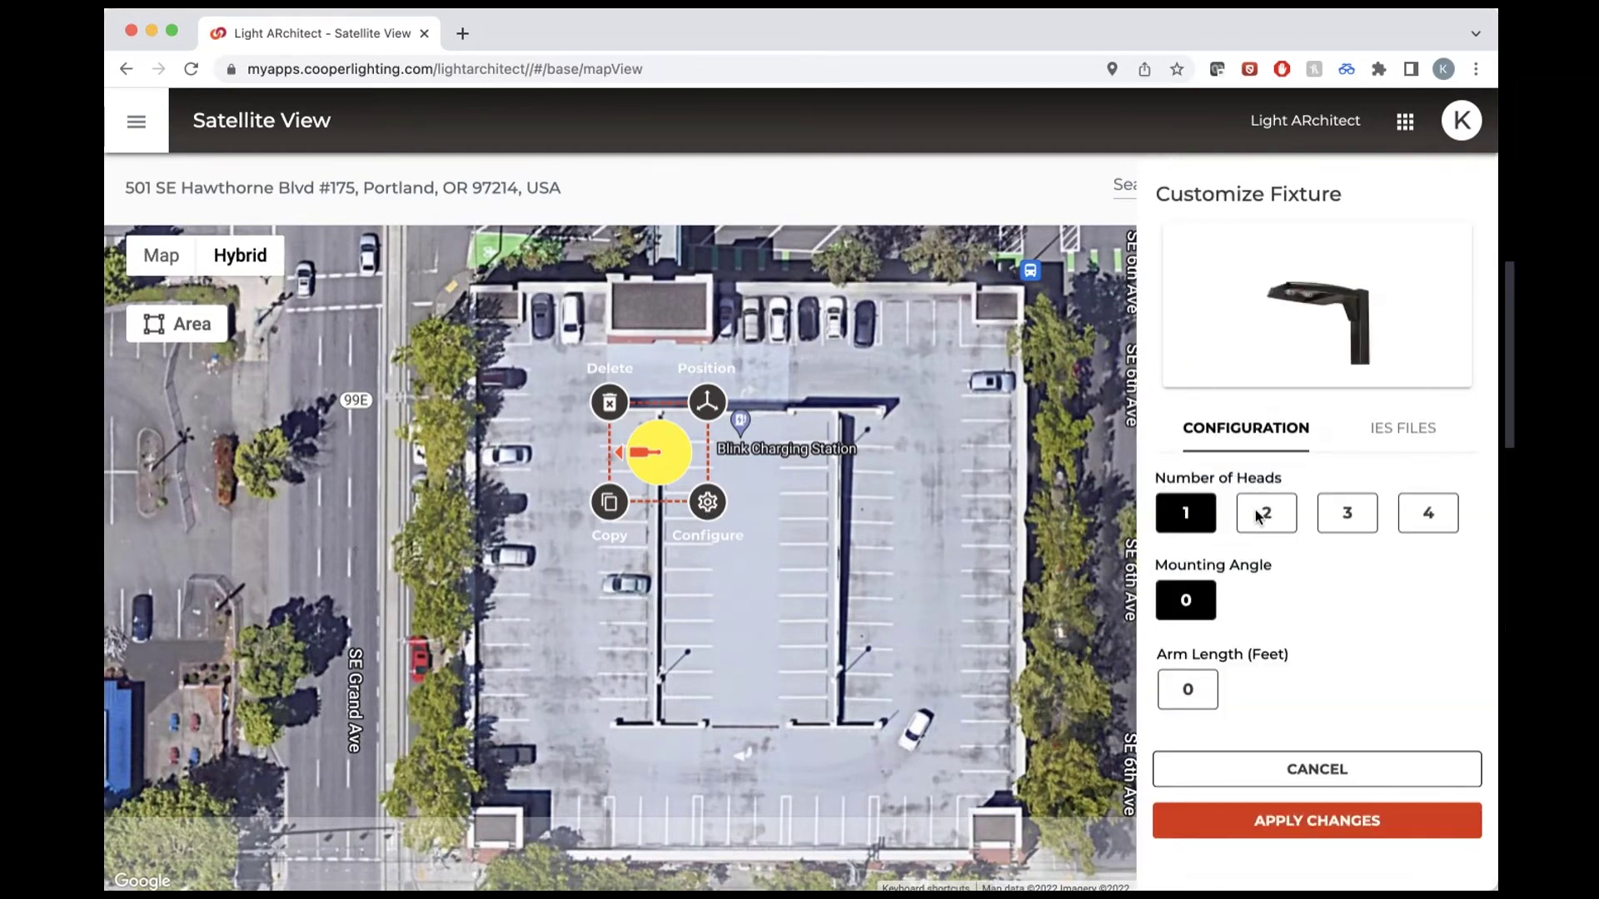
Step: Set 2 heads at a 180° mounting angle and view the current IES file PRV-C15-D-UNV-T5-BZ
{"action": "left_click", "coordinate": [1259, 516]}
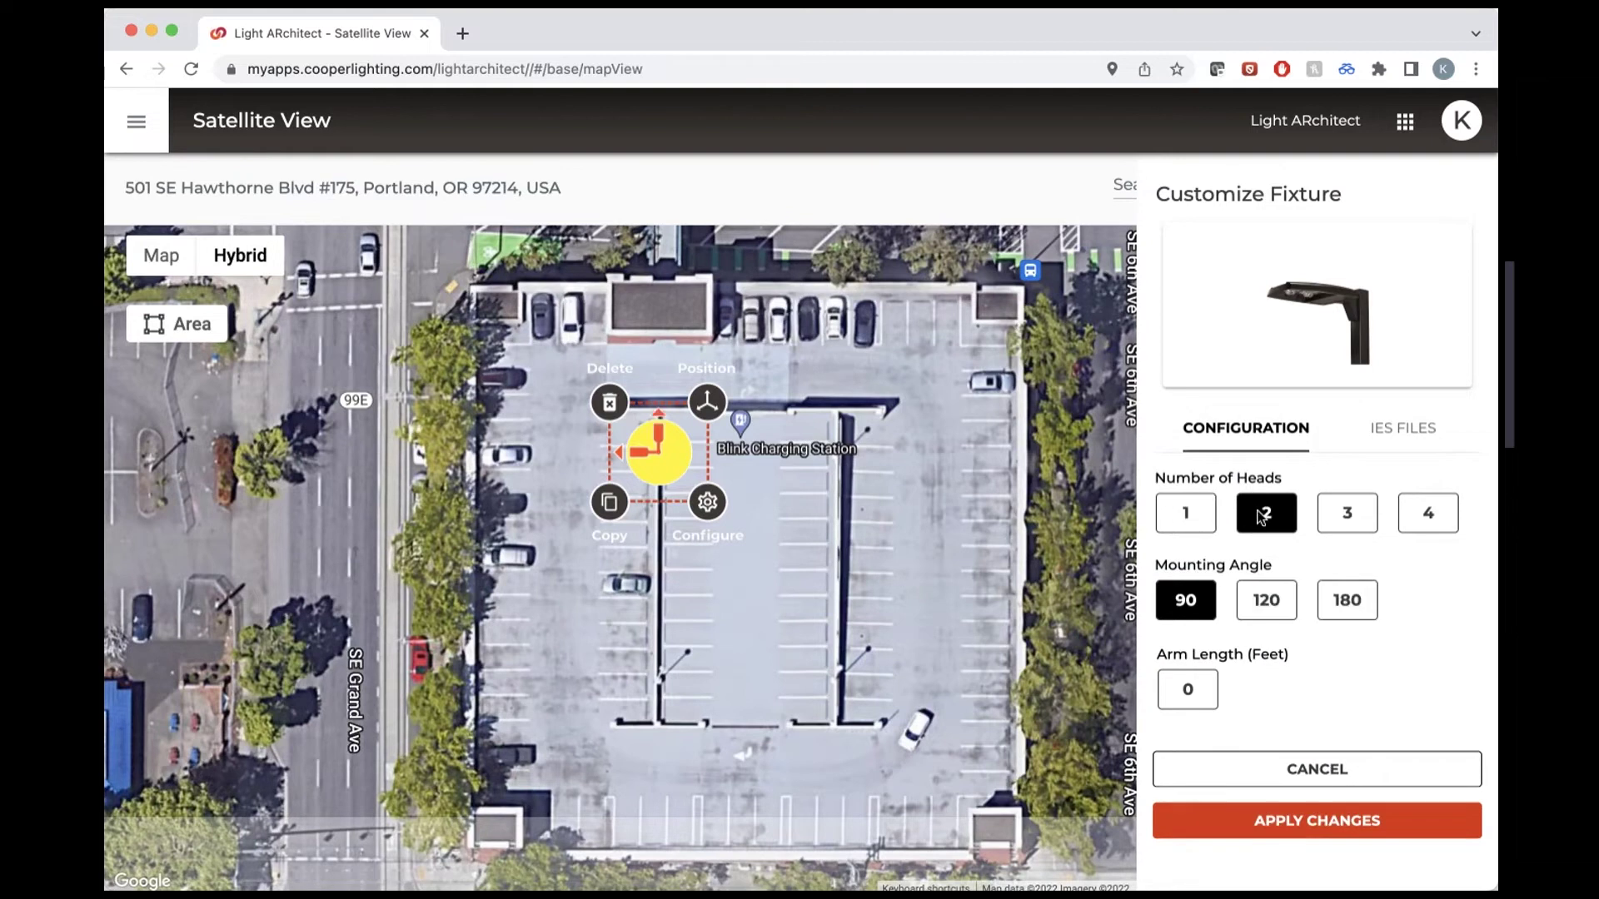
{"action": "left_click", "coordinate": [1333, 605]}
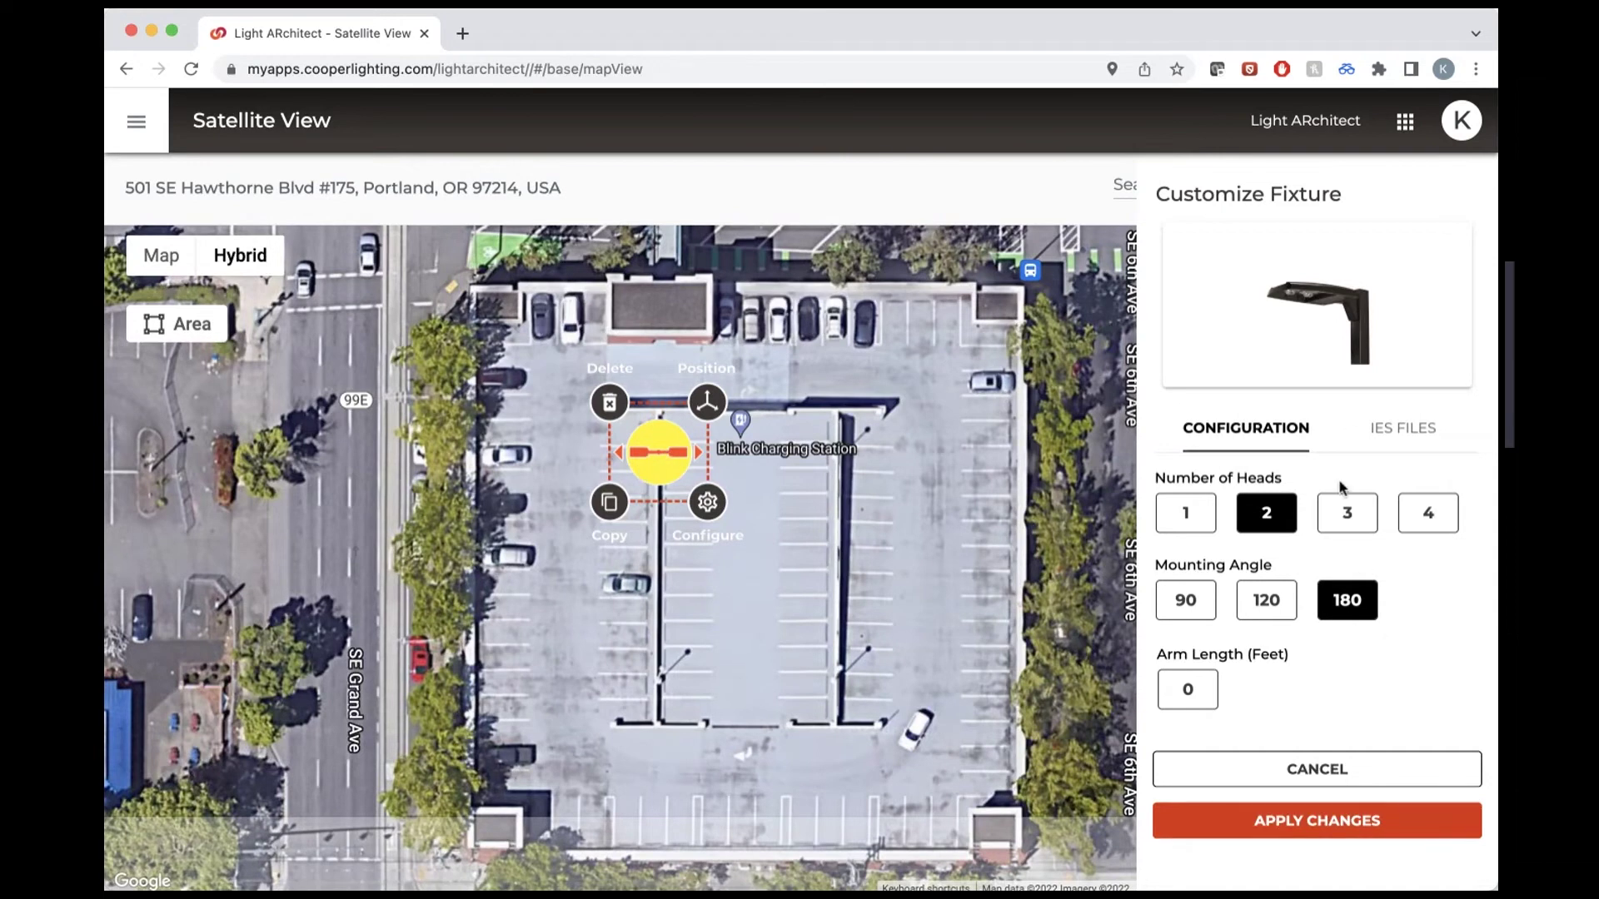
{"action": "left_click", "coordinate": [1392, 437]}
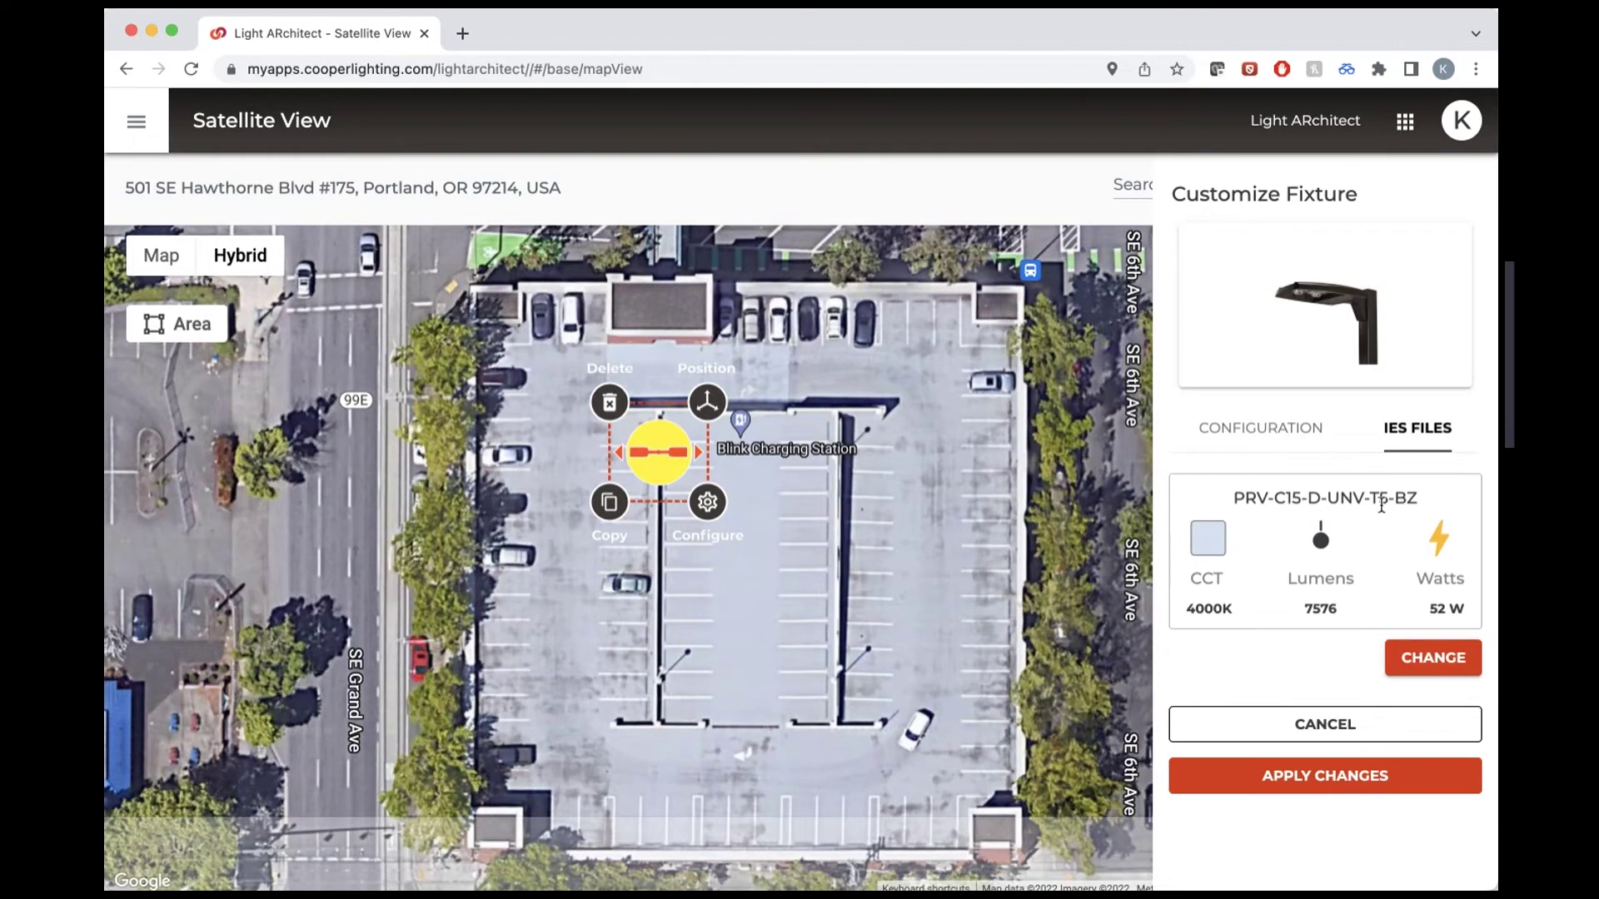
Step: Switch to IES file PRV-C60-D-UNV-T5-BZ (4000K, 21360 lm, 153 W), apply it, and copy the fixture
{"action": "left_click", "coordinate": [1427, 666]}
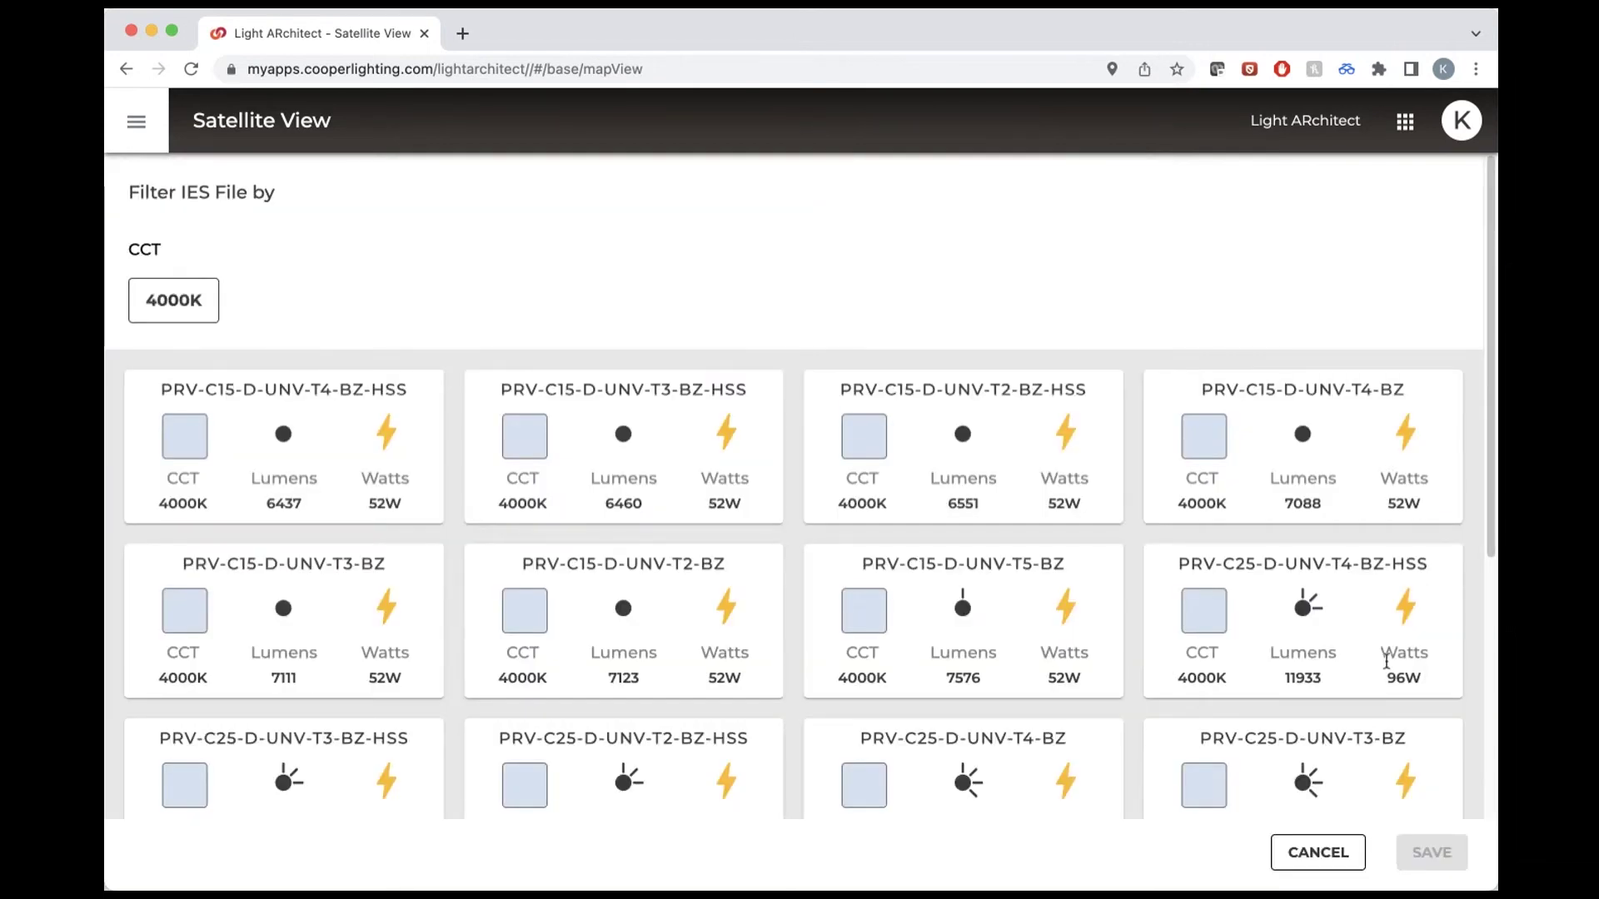
{"action": "scroll", "coordinate": [629, 583], "scroll_direction": "down", "scroll_amount": 10}
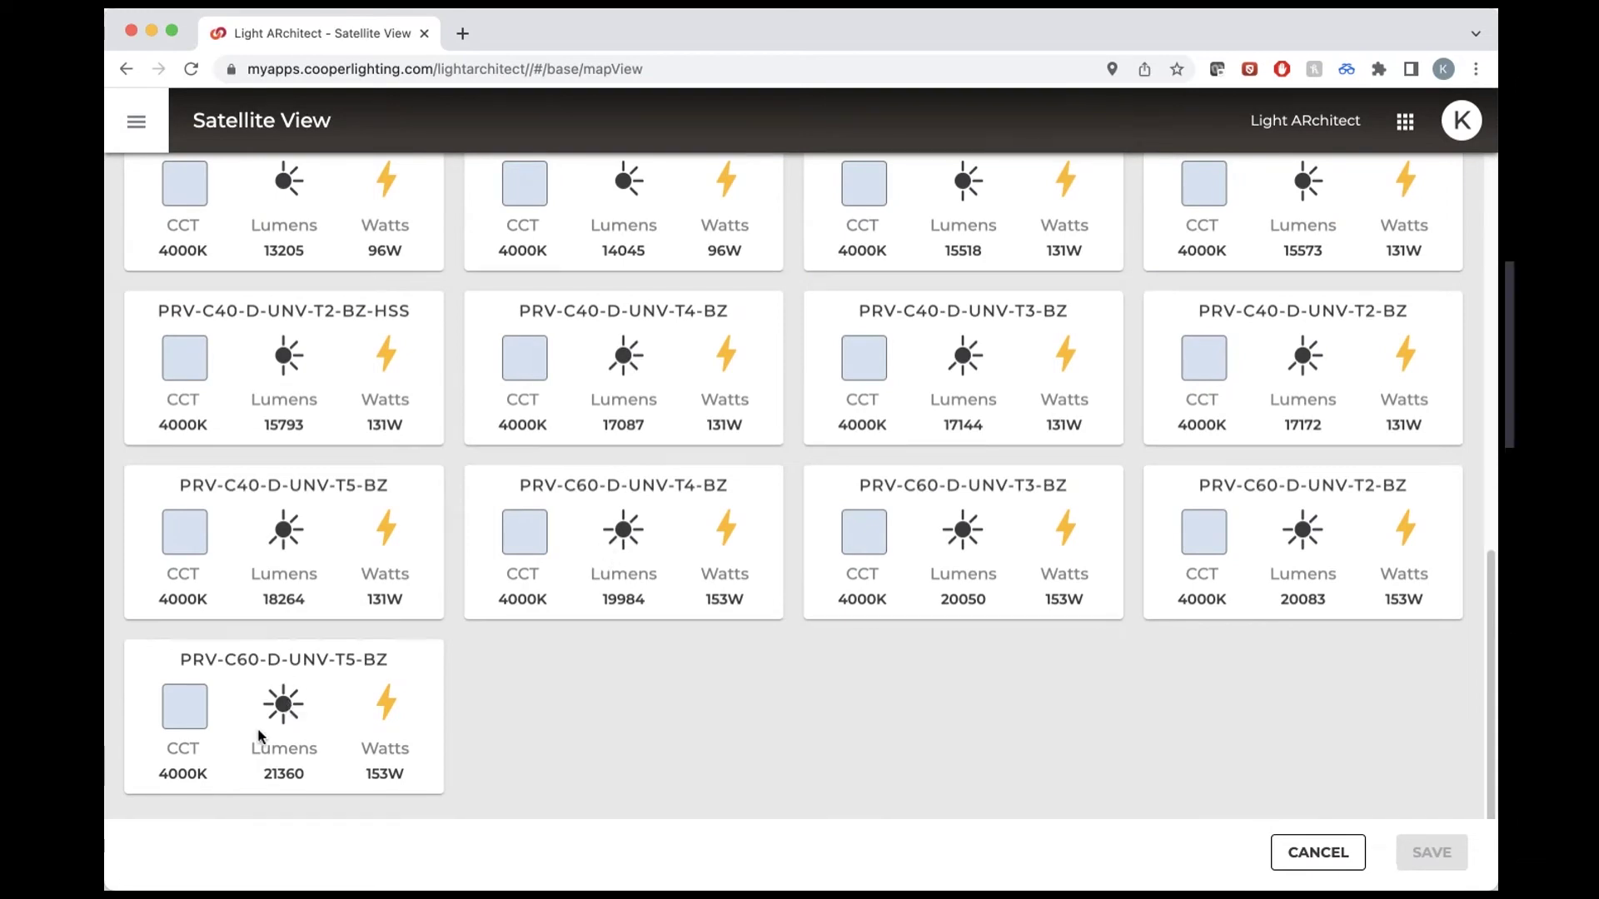
{"action": "left_click", "coordinate": [280, 708]}
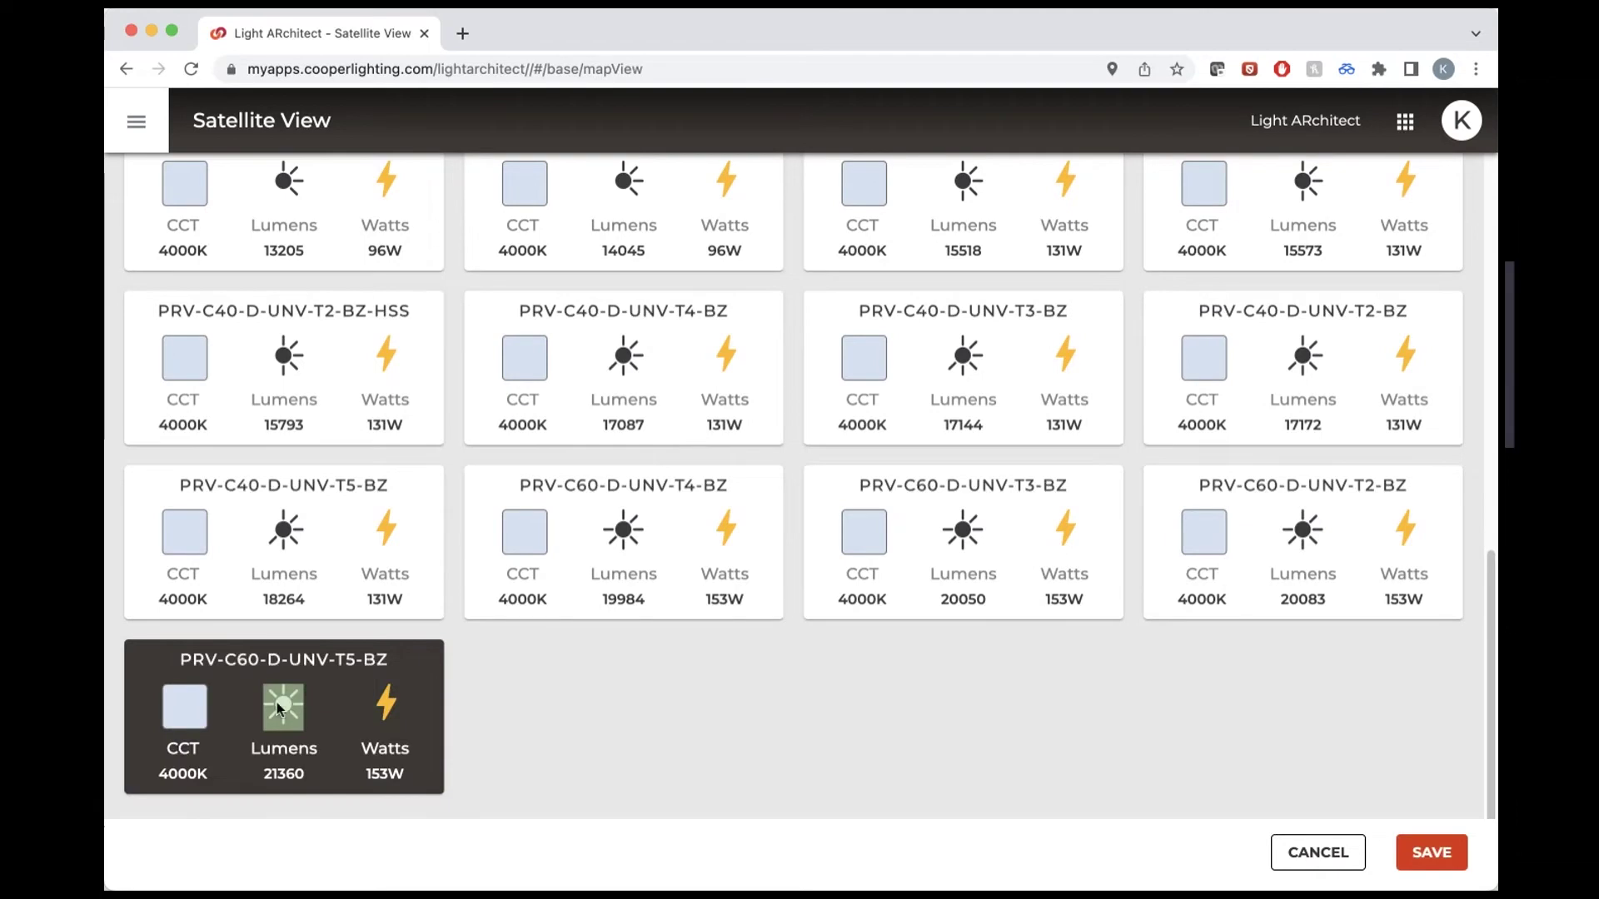
{"action": "left_click", "coordinate": [1431, 853]}
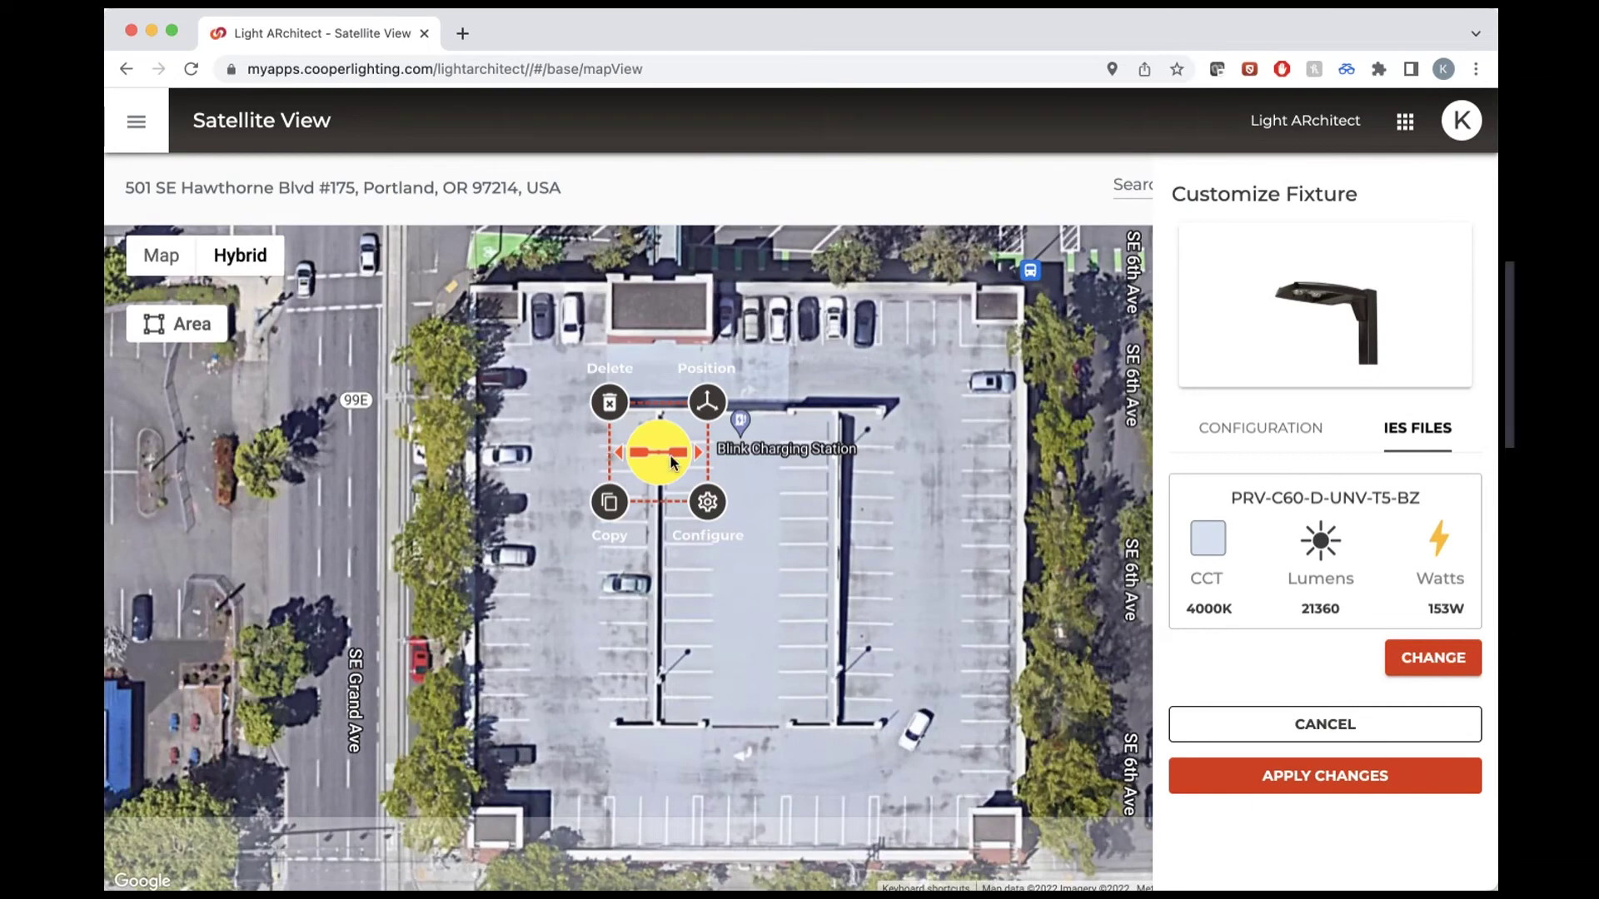
{"action": "left_click", "coordinate": [1295, 776]}
{"action": "left_click", "coordinate": [616, 510]}
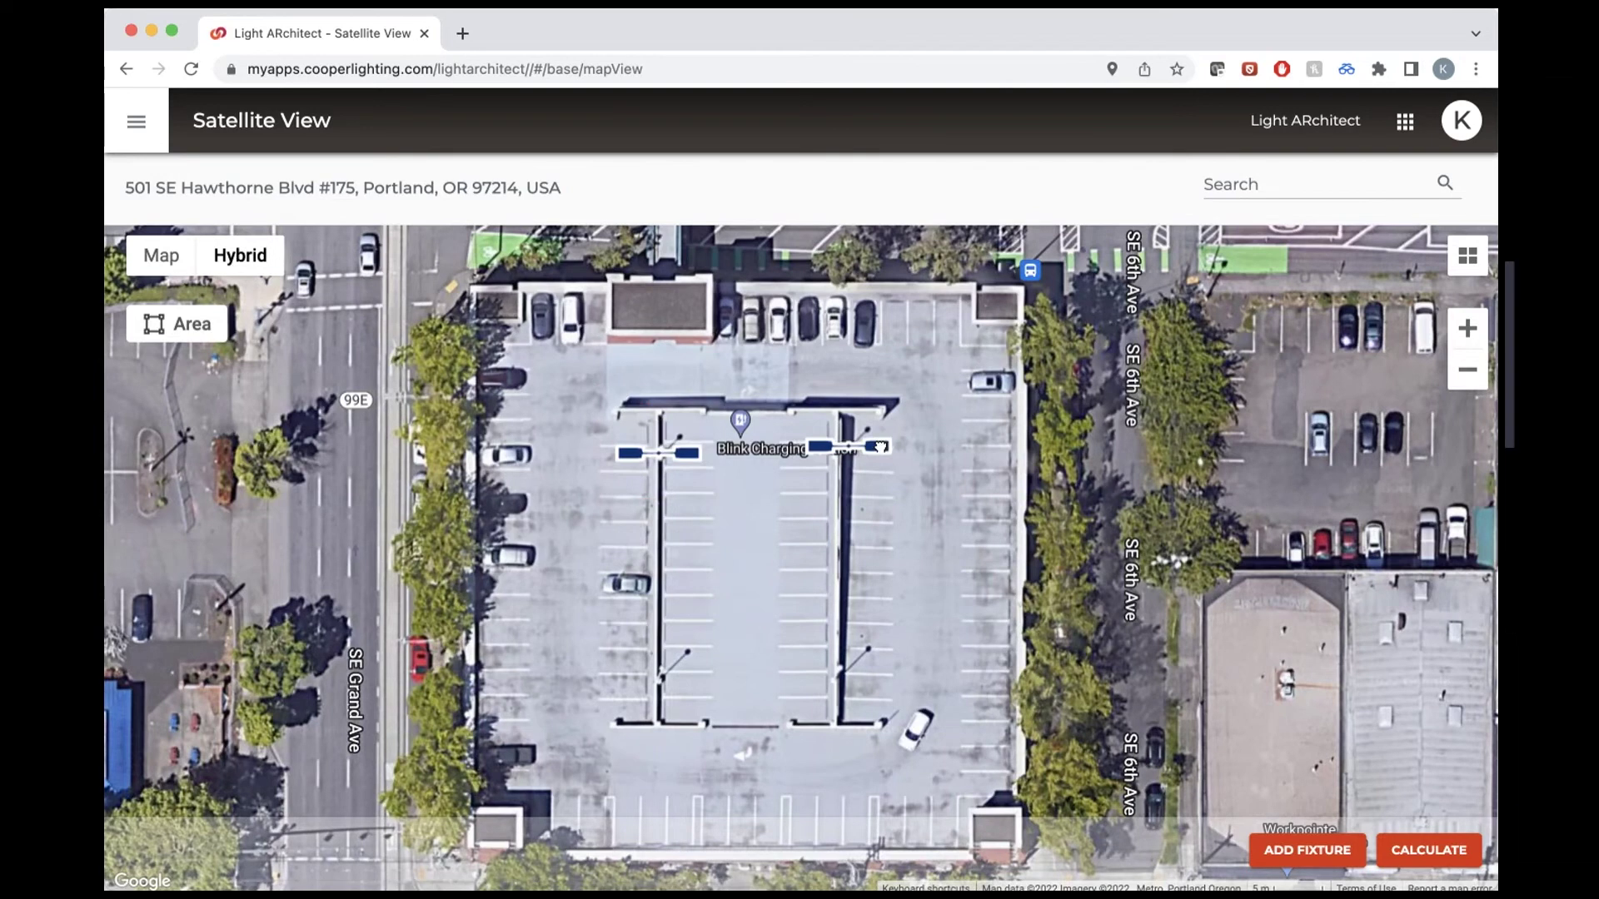
Step: Place the copy right of the first fixture, then add a third fixture and move it to the lower-left aisle
{"action": "left_click", "coordinate": [882, 452]}
{"action": "left_click", "coordinate": [800, 516]}
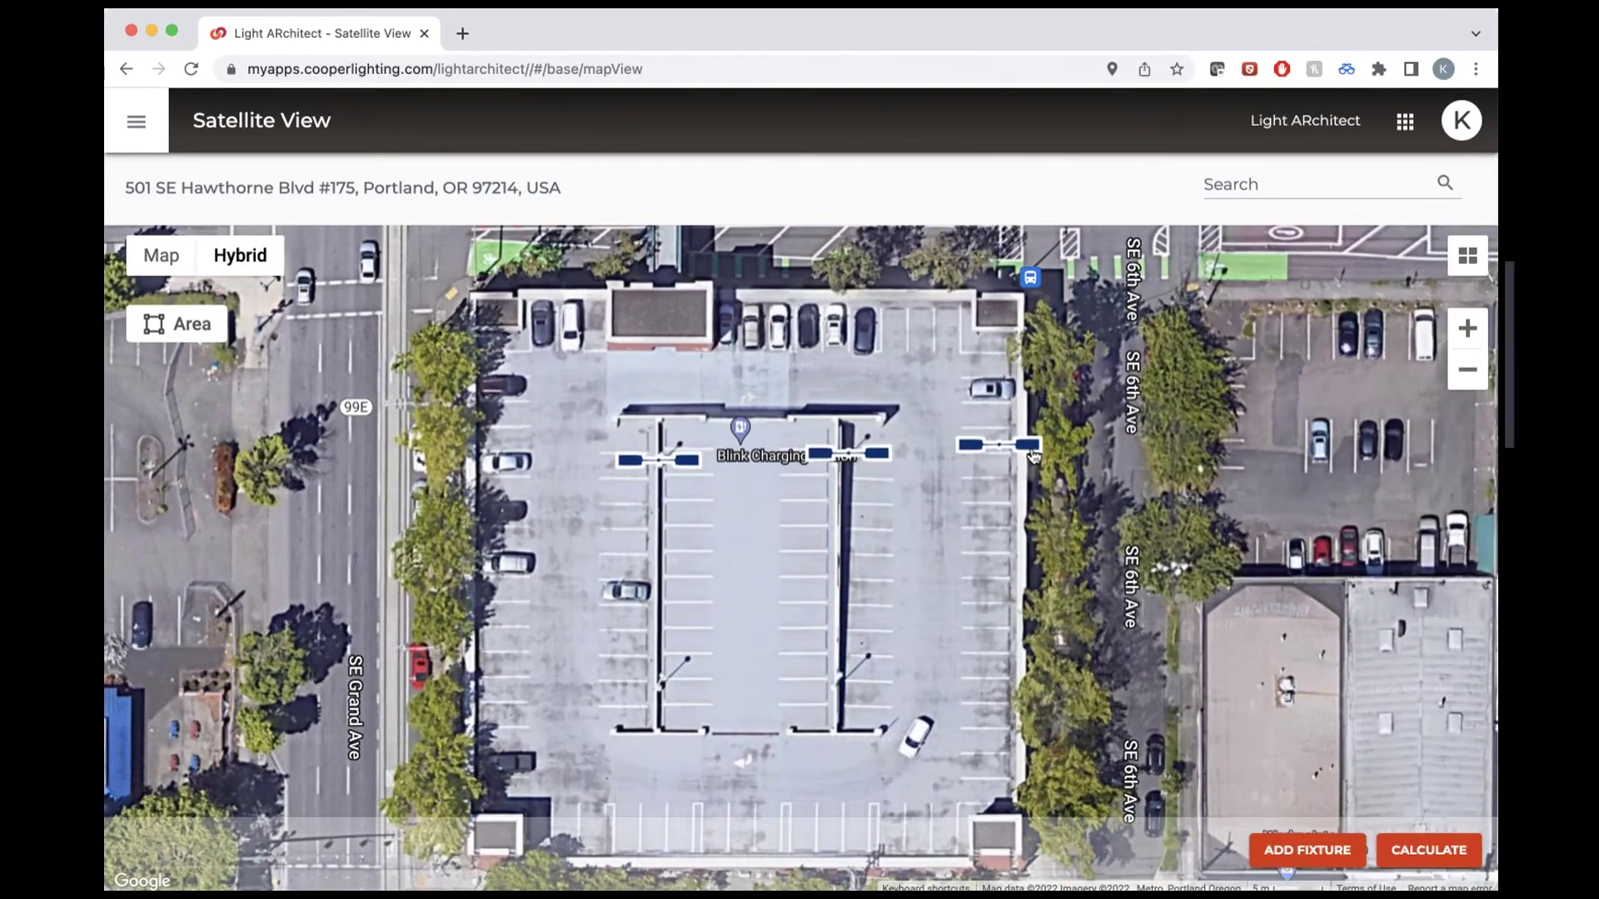
{"action": "left_click", "coordinate": [1028, 454]}
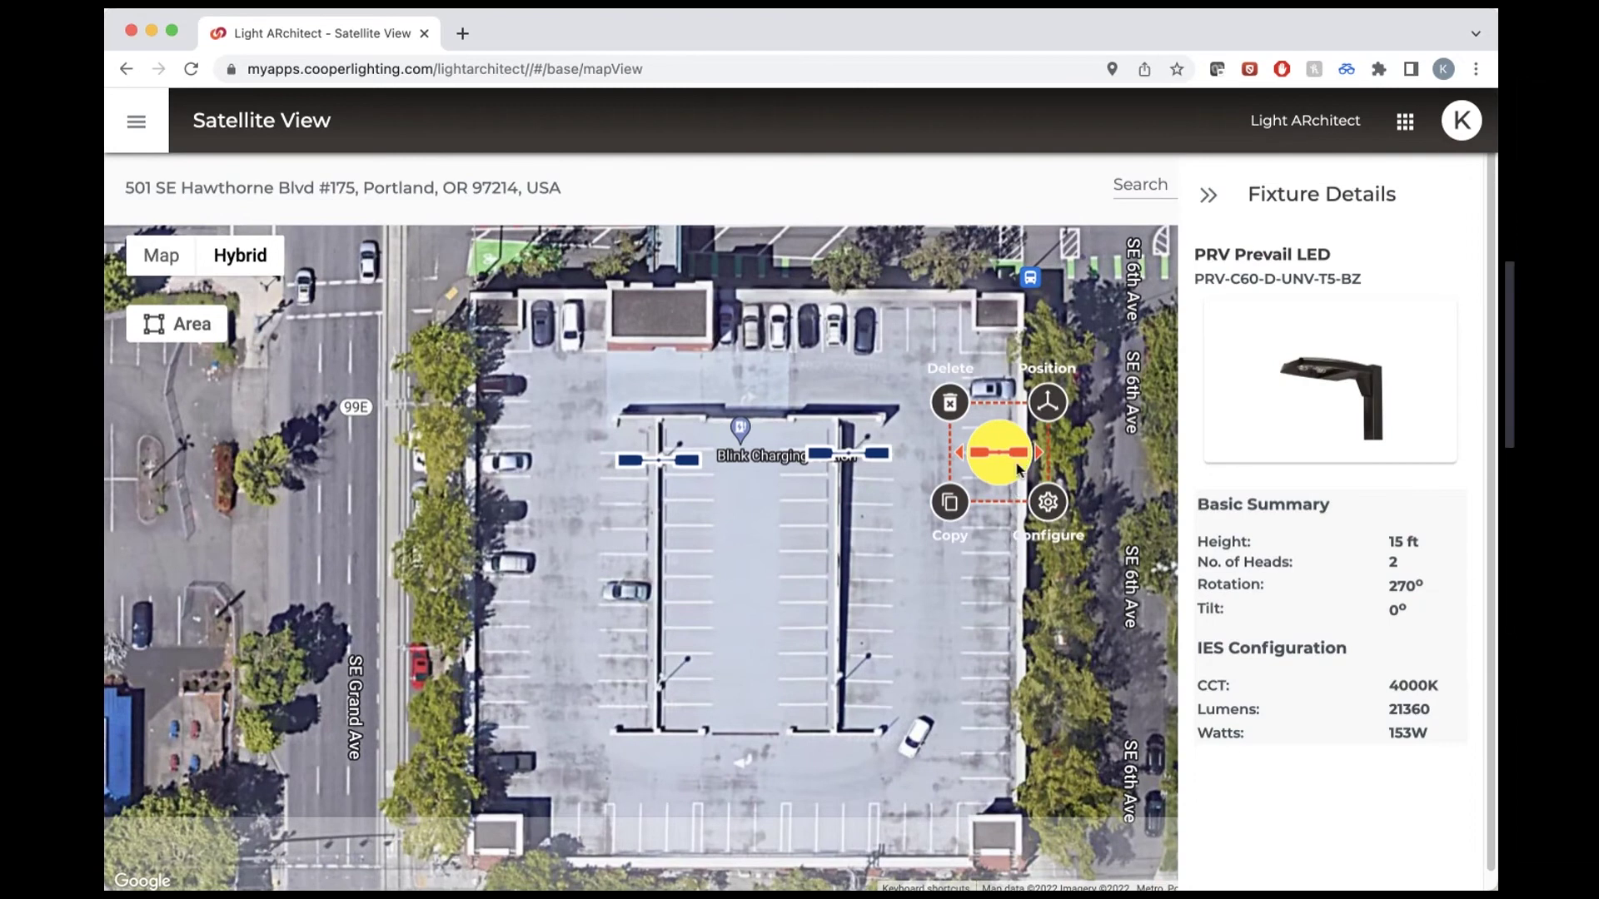
{"action": "left_click", "coordinate": [1019, 605]}
{"action": "left_click_drag", "start_coordinate": [1033, 470], "coordinate": [662, 704]}
{"action": "scroll", "coordinate": [712, 655], "scroll_direction": "down", "scroll_amount": 2}
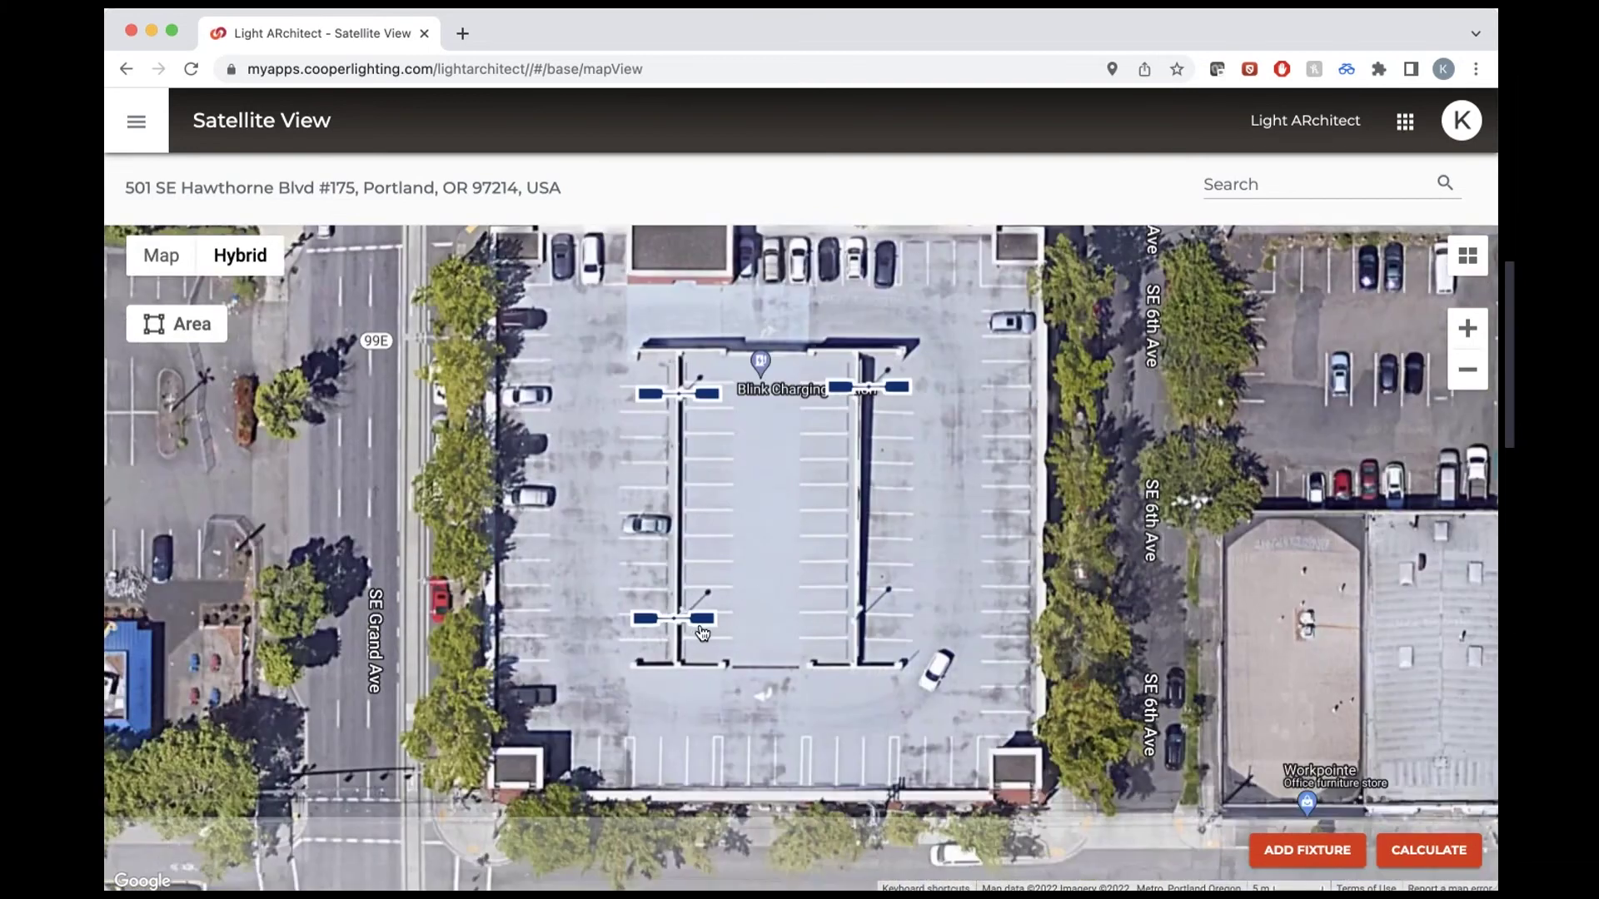
{"action": "left_click", "coordinate": [702, 621]}
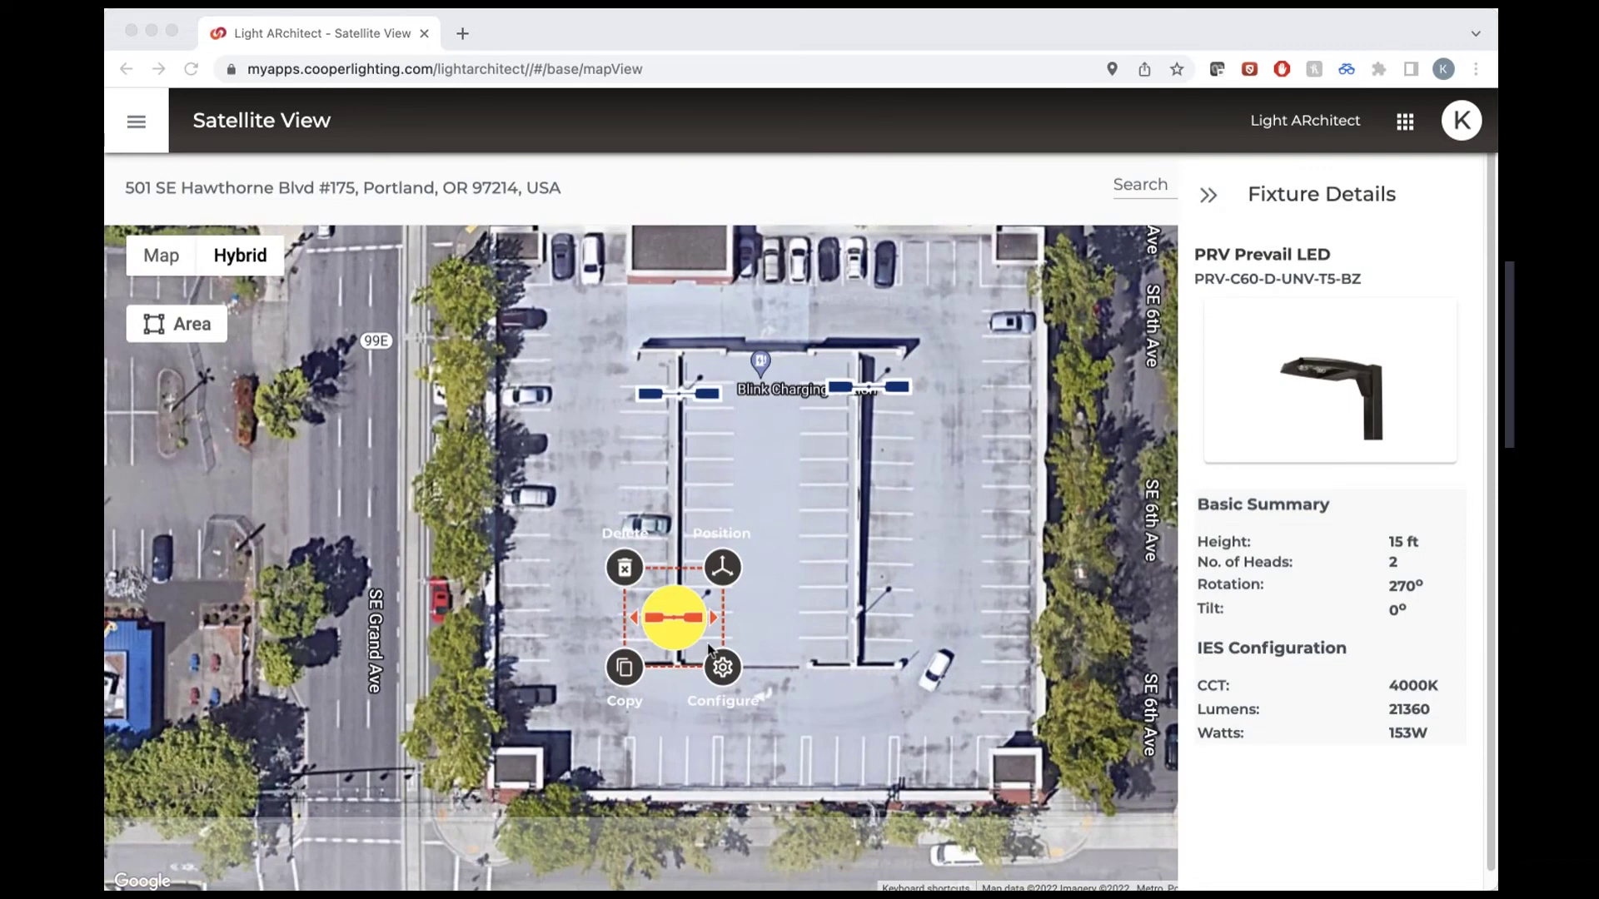
Step: Raise the lower-left Prevail fixture's mounting height to 20 ft
{"action": "left_click", "coordinate": [723, 571]}
{"action": "left_click", "coordinate": [723, 571]}
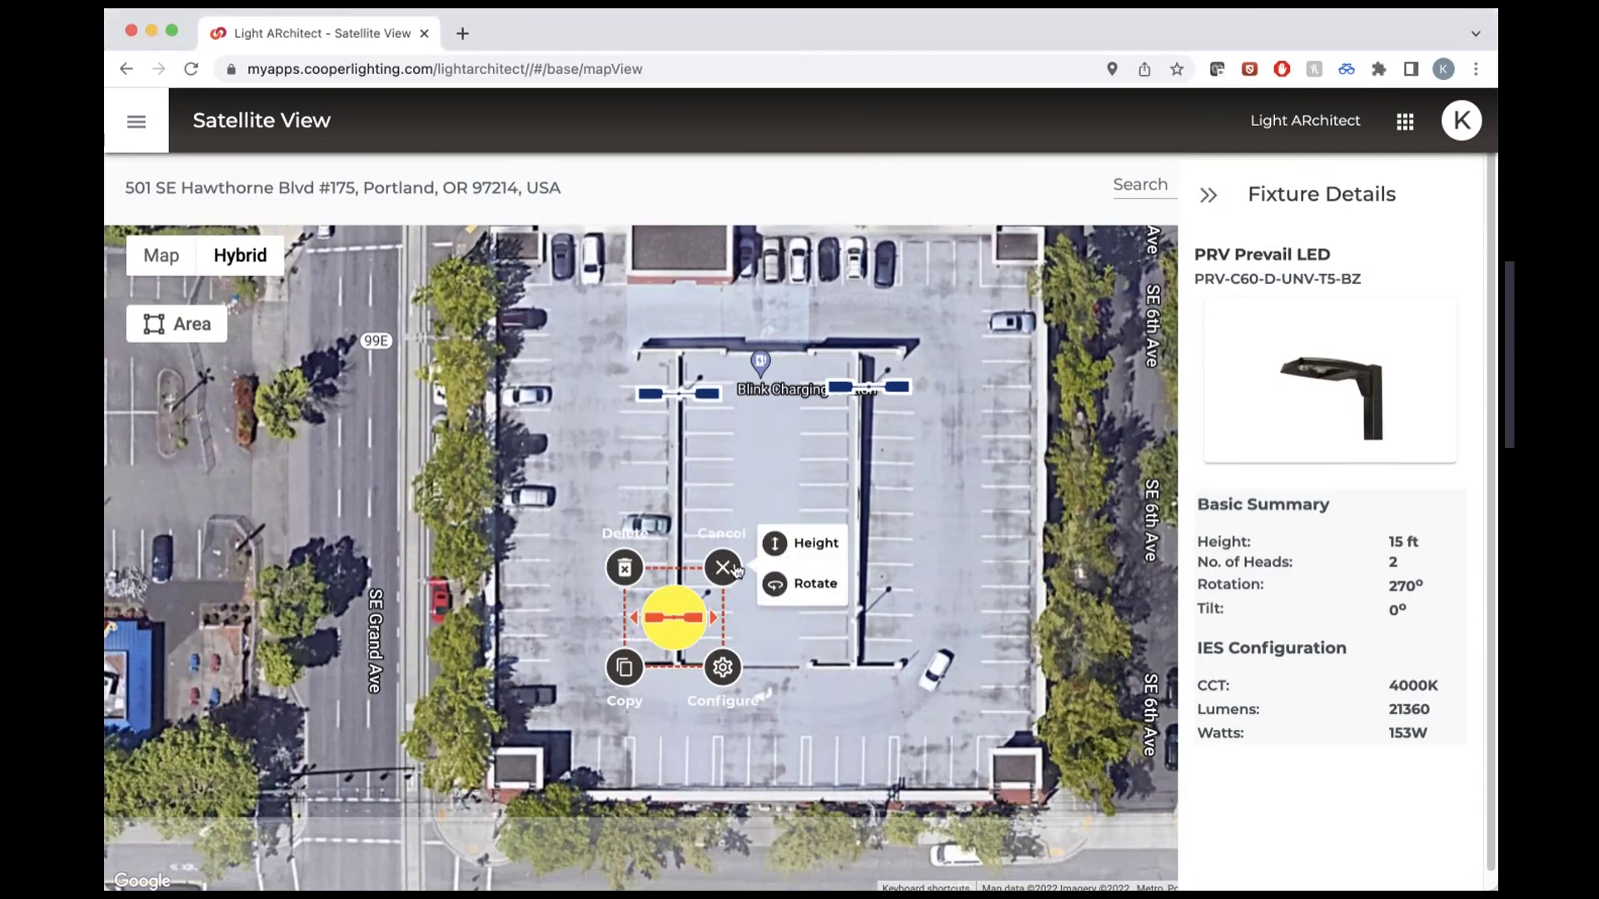
{"action": "left_click", "coordinate": [812, 556]}
{"action": "left_click_drag", "start_coordinate": [1412, 719], "coordinate": [1411, 671]}
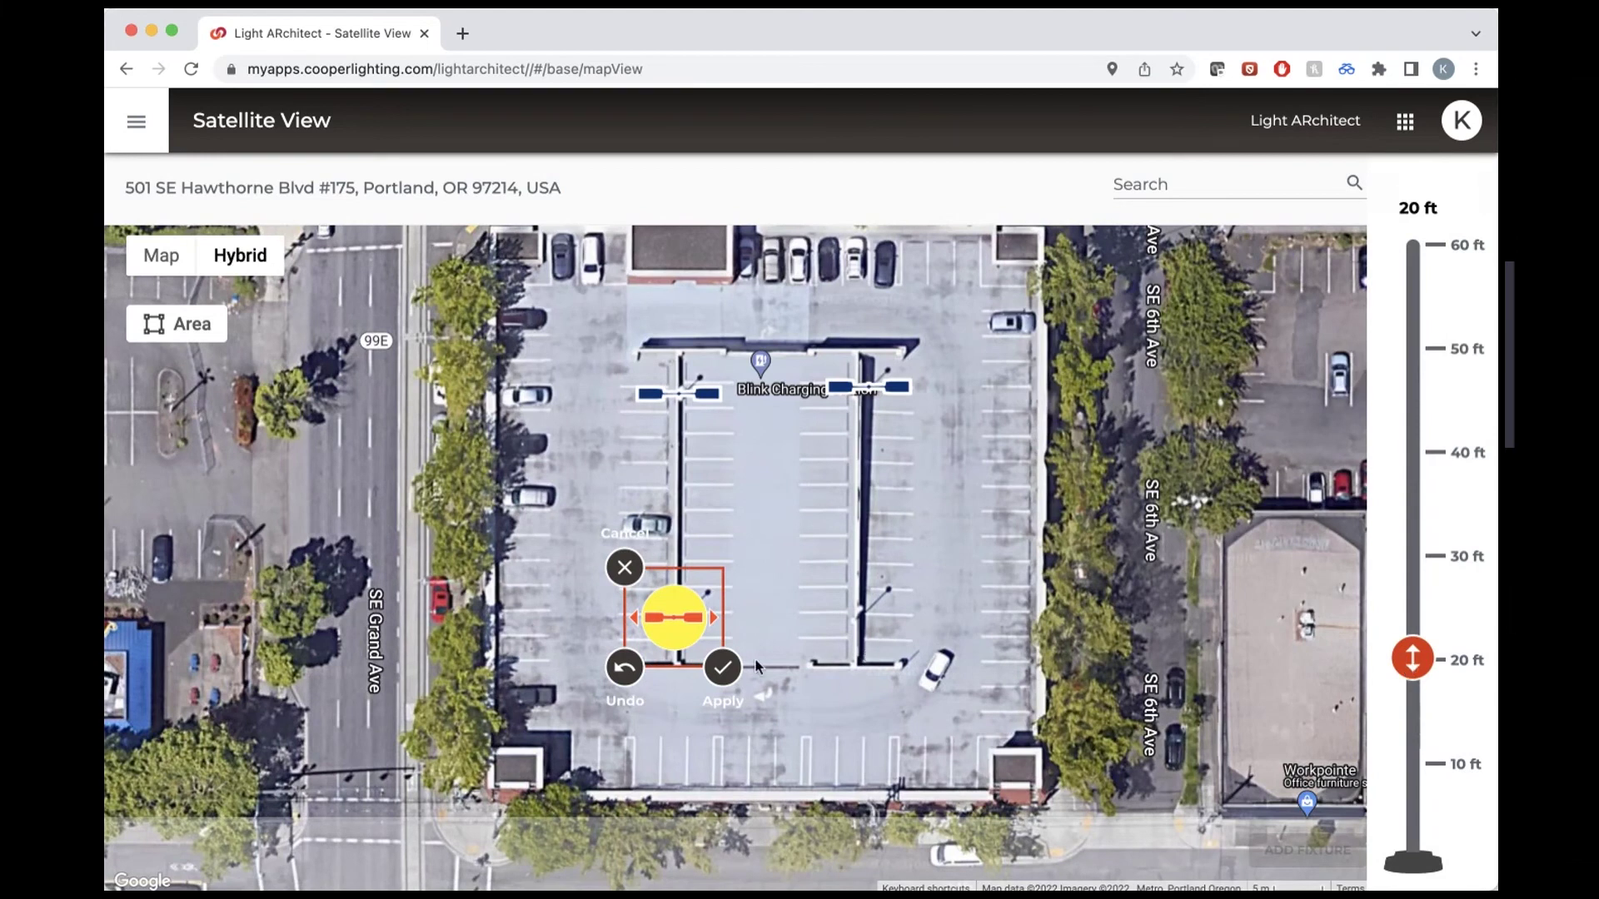
{"action": "left_click", "coordinate": [722, 667]}
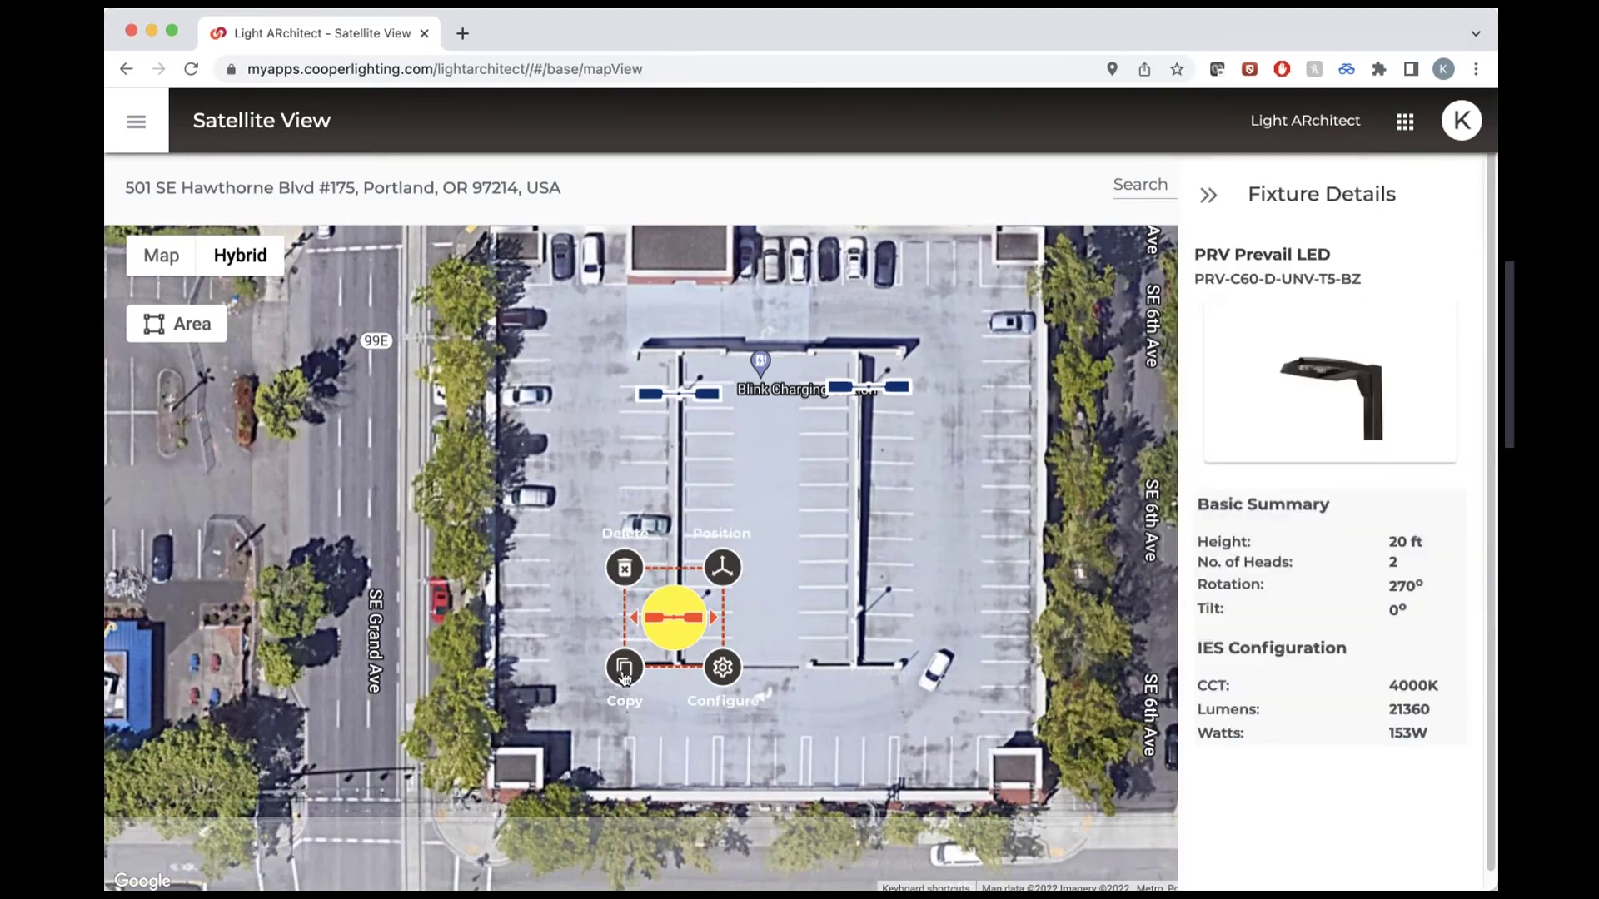
Step: Copy the 20 ft fixture and place the duplicate at the lower end of the right island
{"action": "left_click", "coordinate": [625, 677]}
{"action": "left_click", "coordinate": [880, 652]}
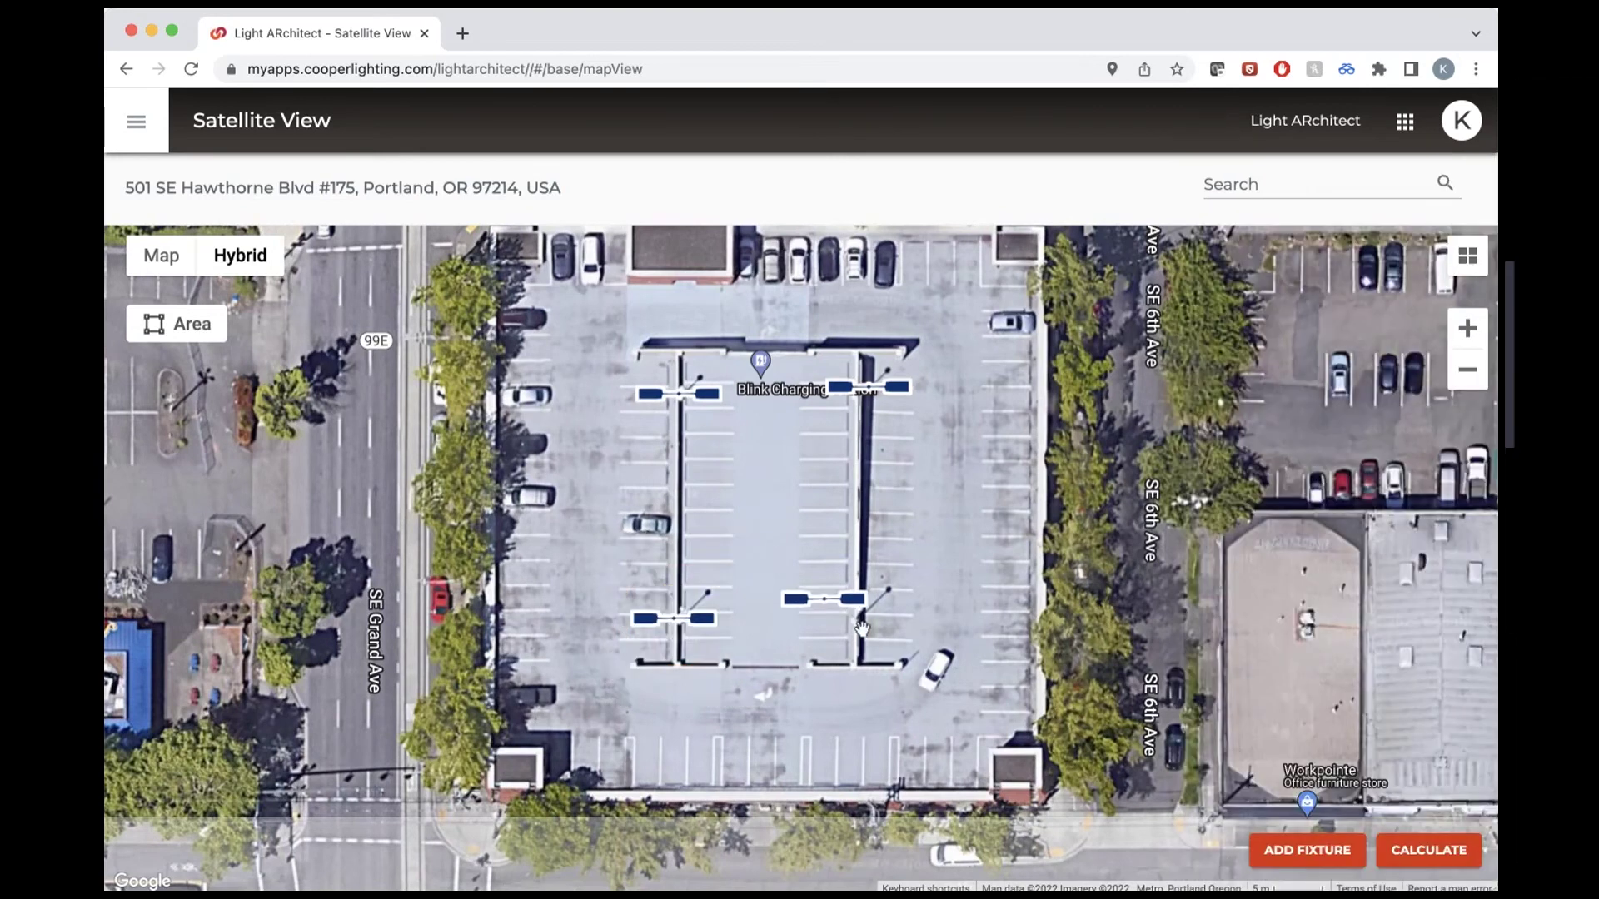
{"action": "left_click", "coordinate": [846, 619]}
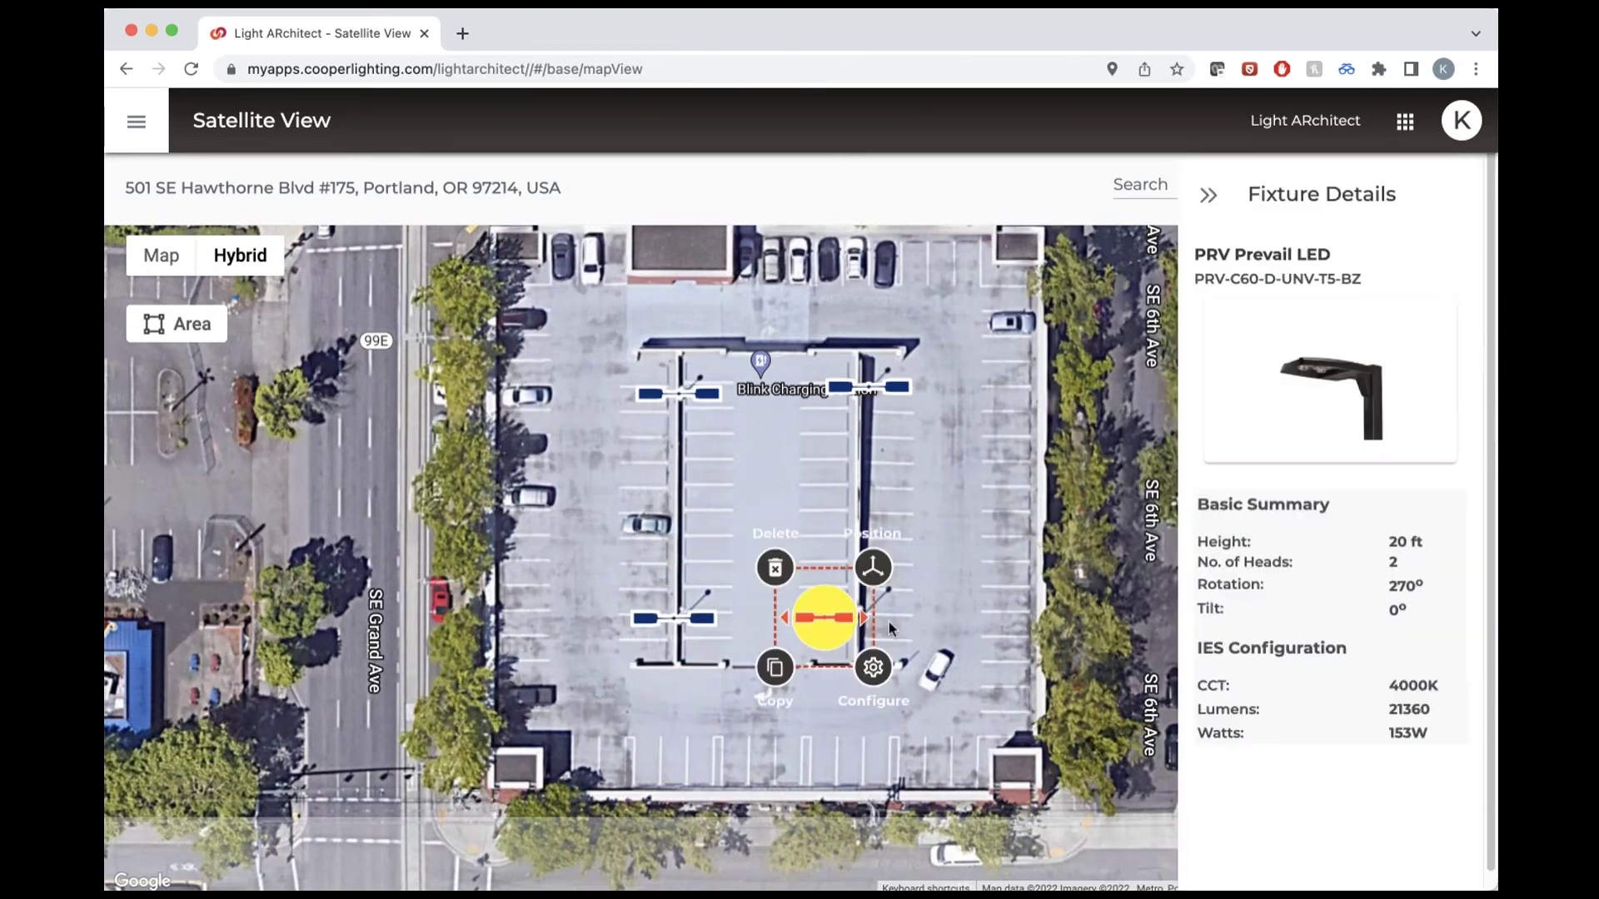
{"action": "left_click", "coordinate": [1009, 679]}
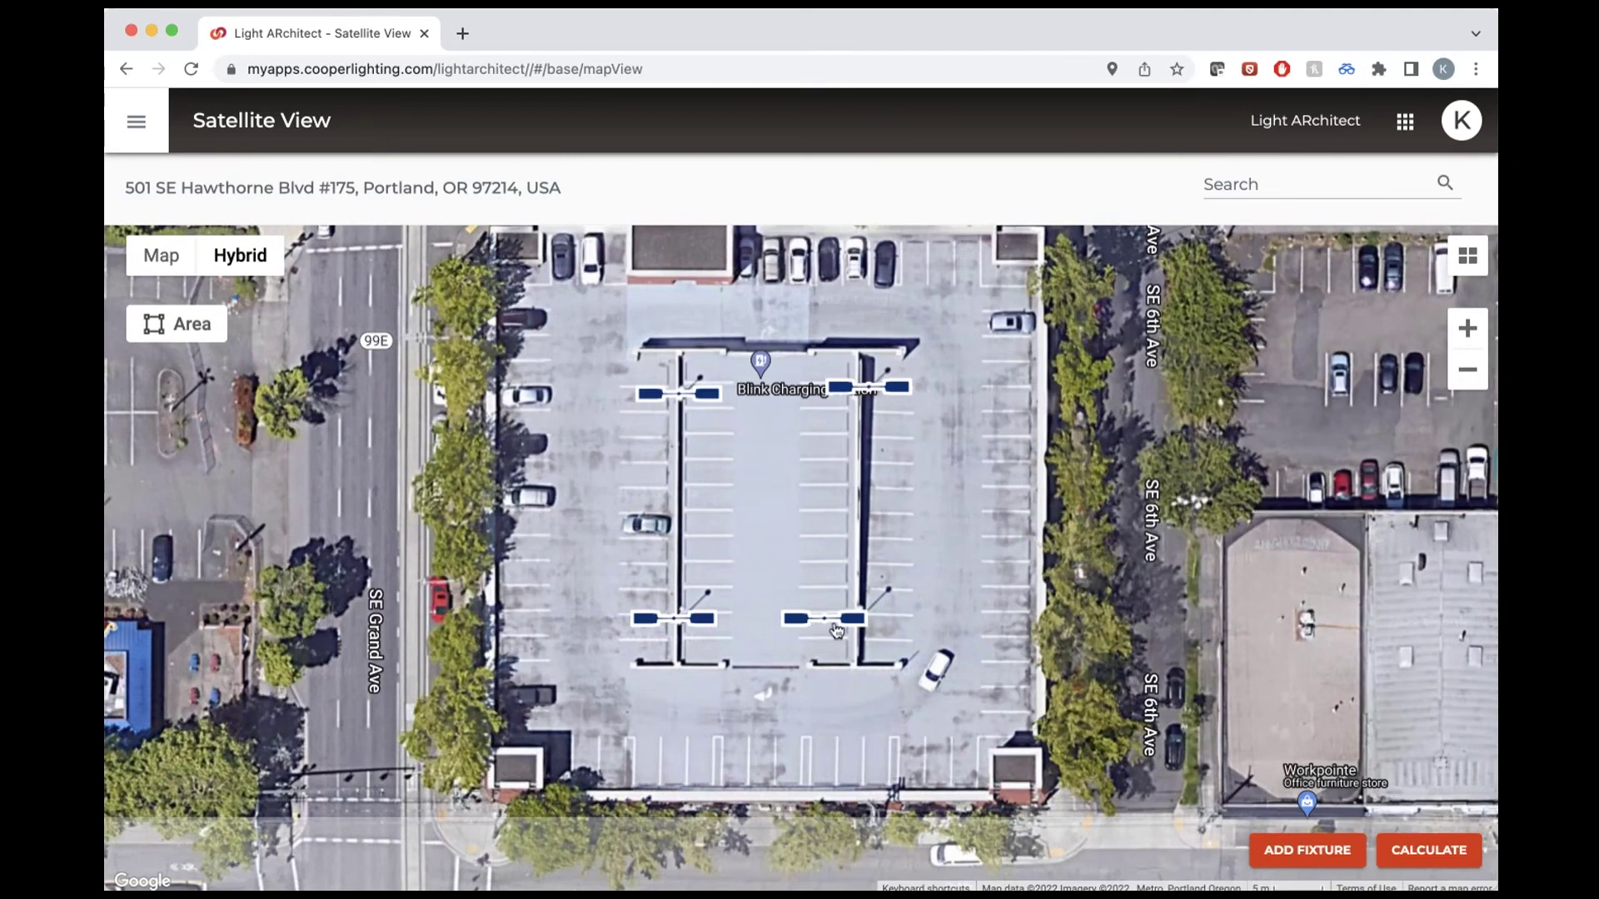
Step: Calculate illuminance for the four fixtures (avg 3.81 fc, max 9.53, min 0.96), then return to the layout
{"action": "left_click_drag", "start_coordinate": [1073, 577], "coordinate": [1094, 625]}
{"action": "left_click", "coordinate": [1427, 852]}
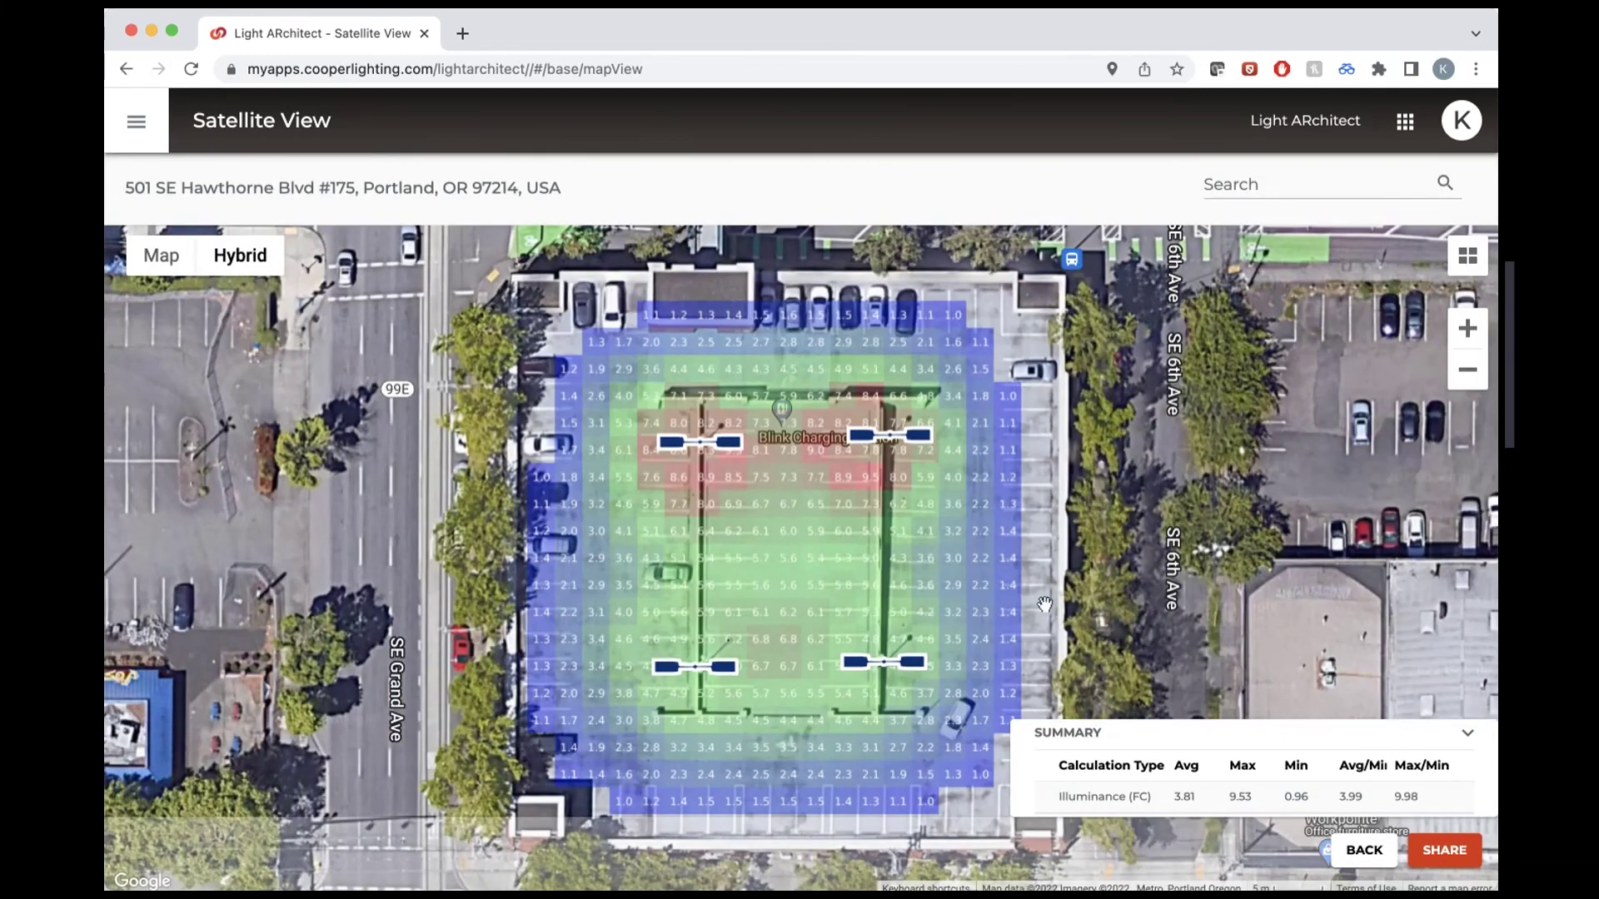
{"action": "left_click", "coordinate": [1365, 850]}
{"action": "left_click", "coordinate": [1366, 851]}
Step: Draw a rectangular analysis area through the deck's four corners, close it, and calculate illuminance
{"action": "left_click", "coordinate": [176, 325]}
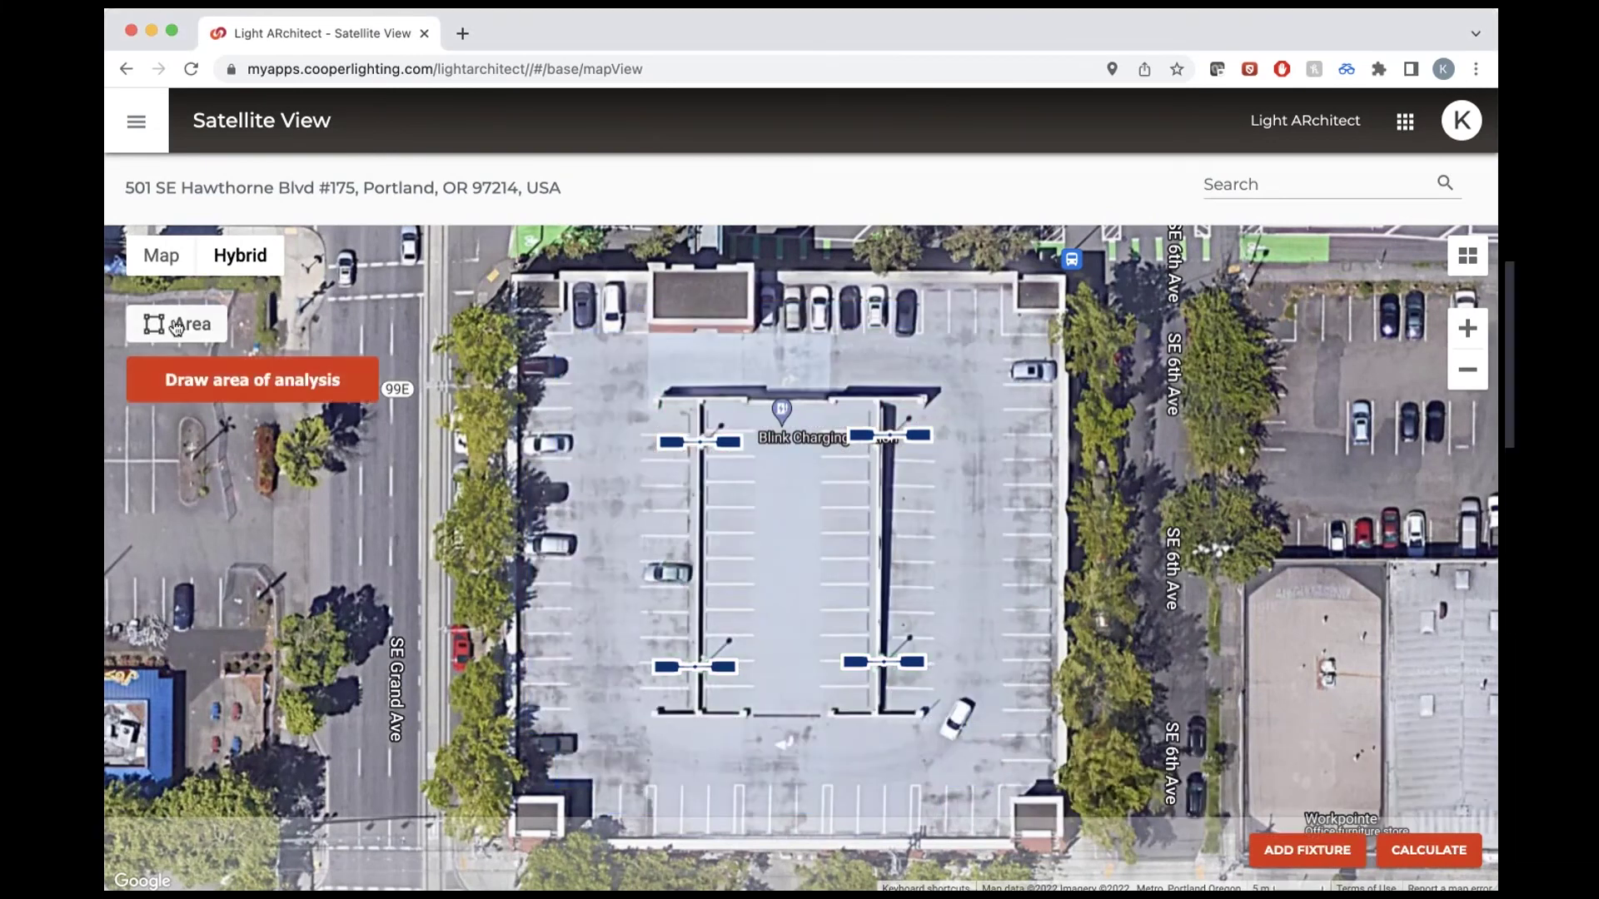
{"action": "left_click", "coordinate": [174, 326]}
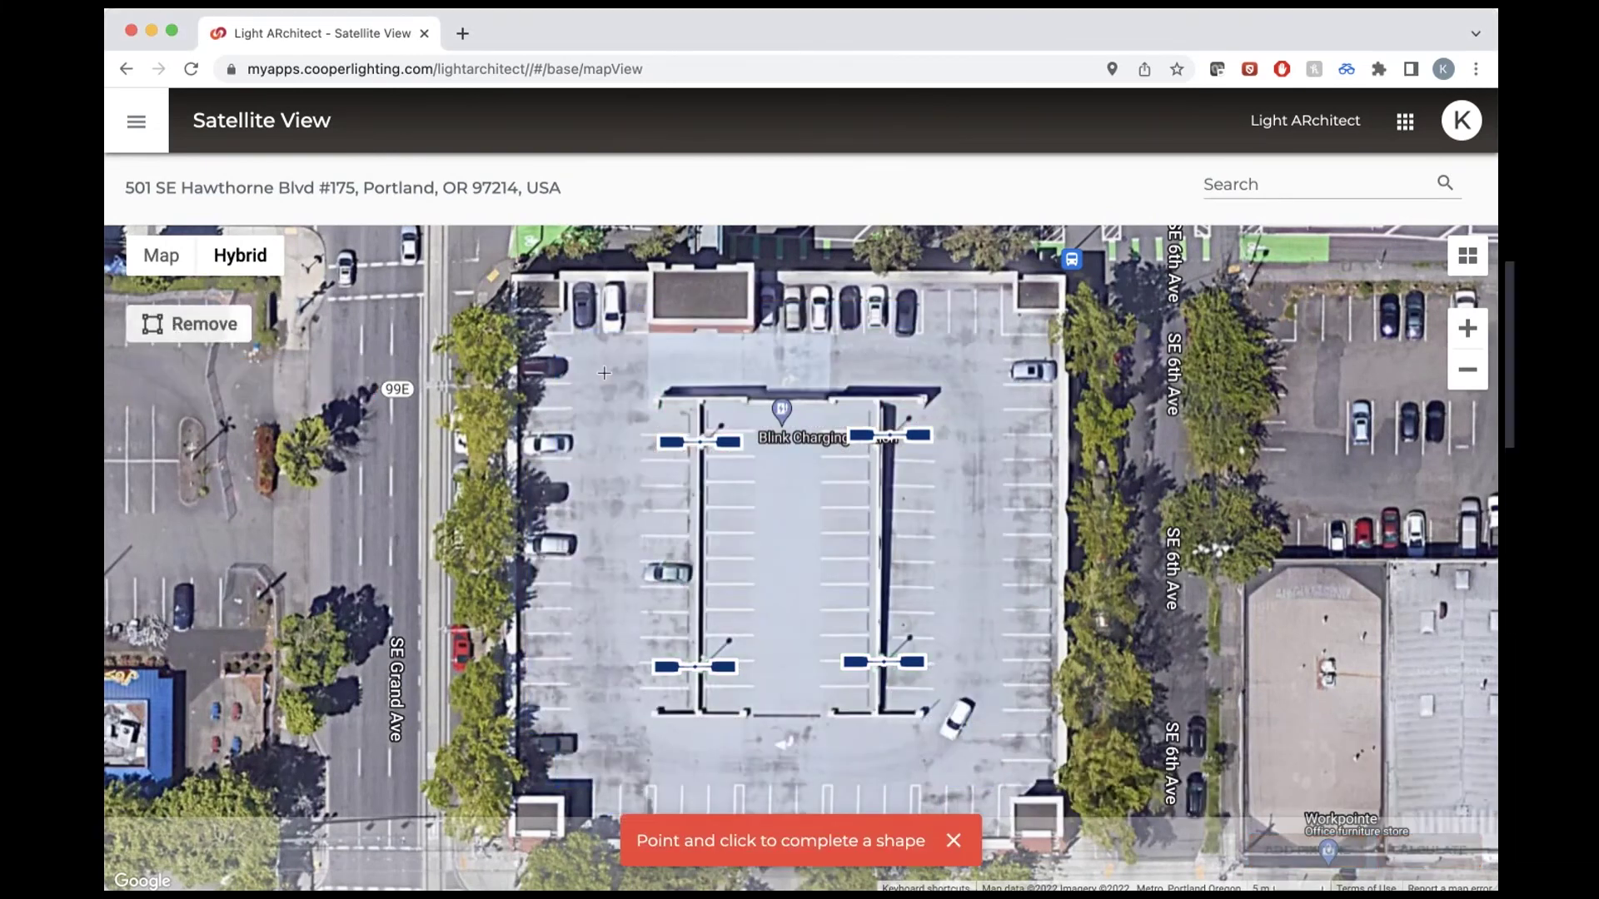
{"action": "left_click", "coordinate": [518, 280]}
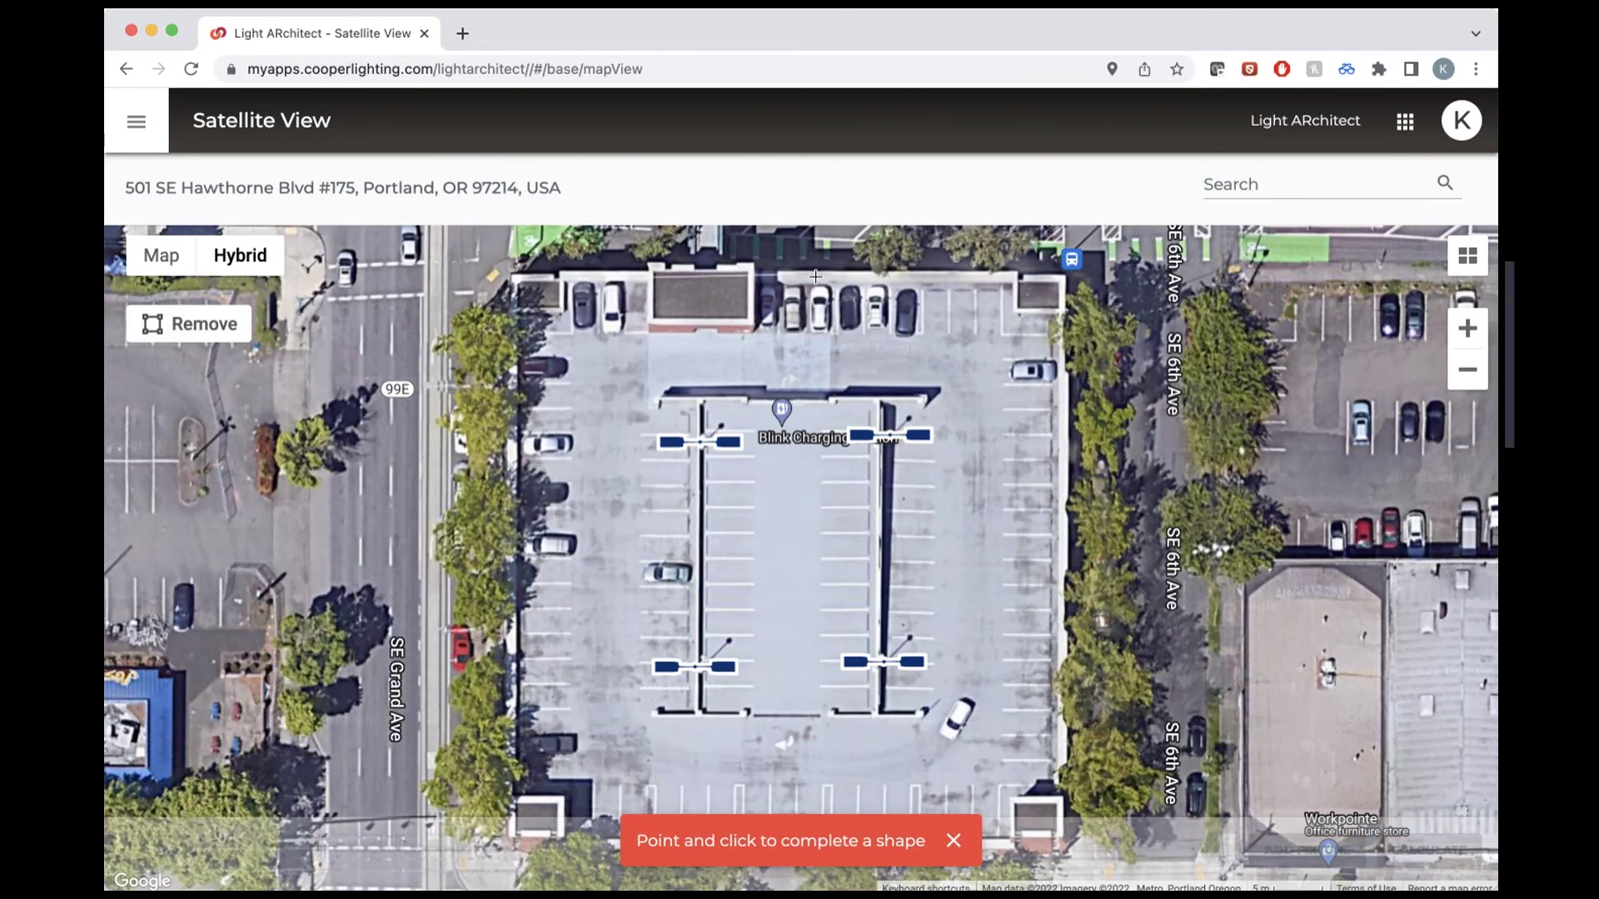
{"action": "left_click", "coordinate": [1059, 281]}
{"action": "left_click", "coordinate": [1060, 836]}
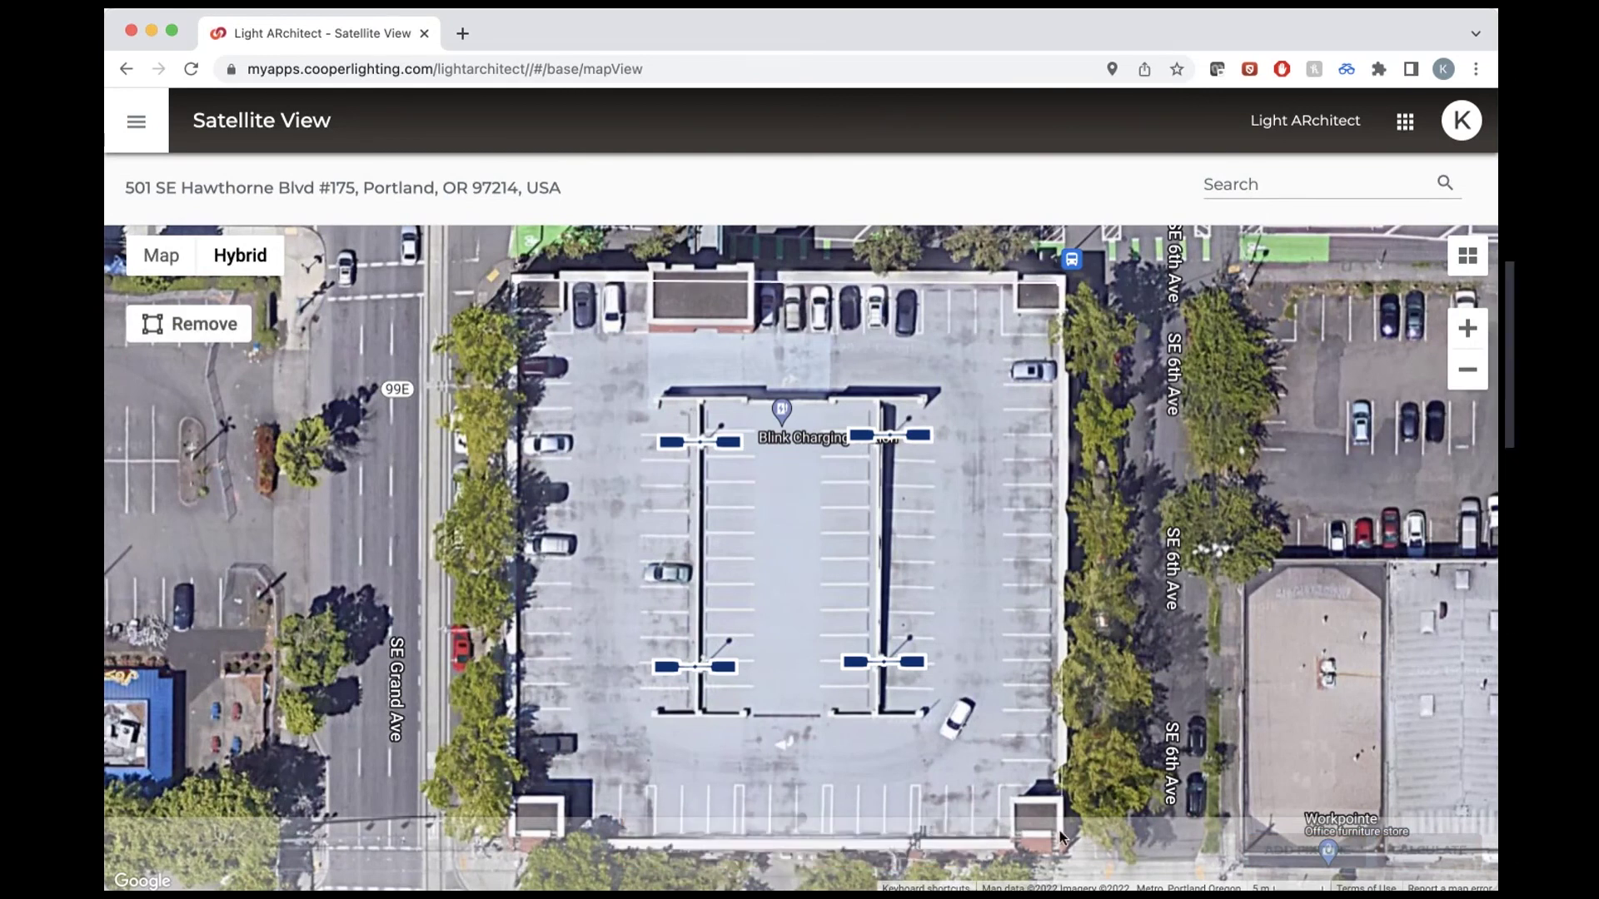
{"action": "left_click", "coordinate": [1061, 795]}
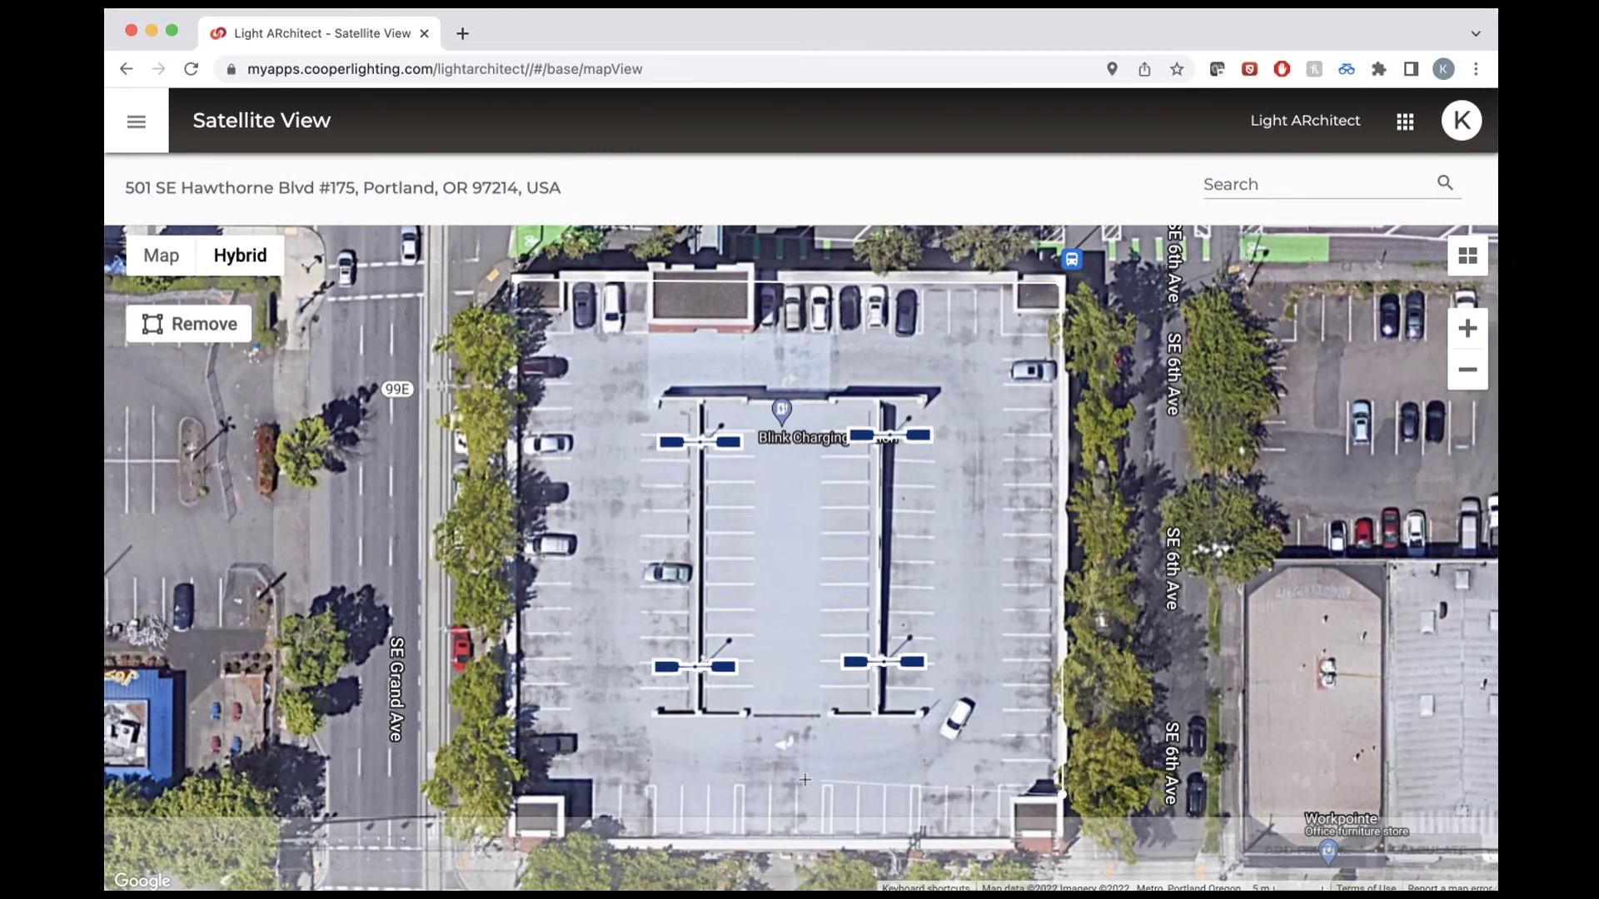
{"action": "left_click", "coordinate": [507, 788]}
{"action": "left_click", "coordinate": [514, 275]}
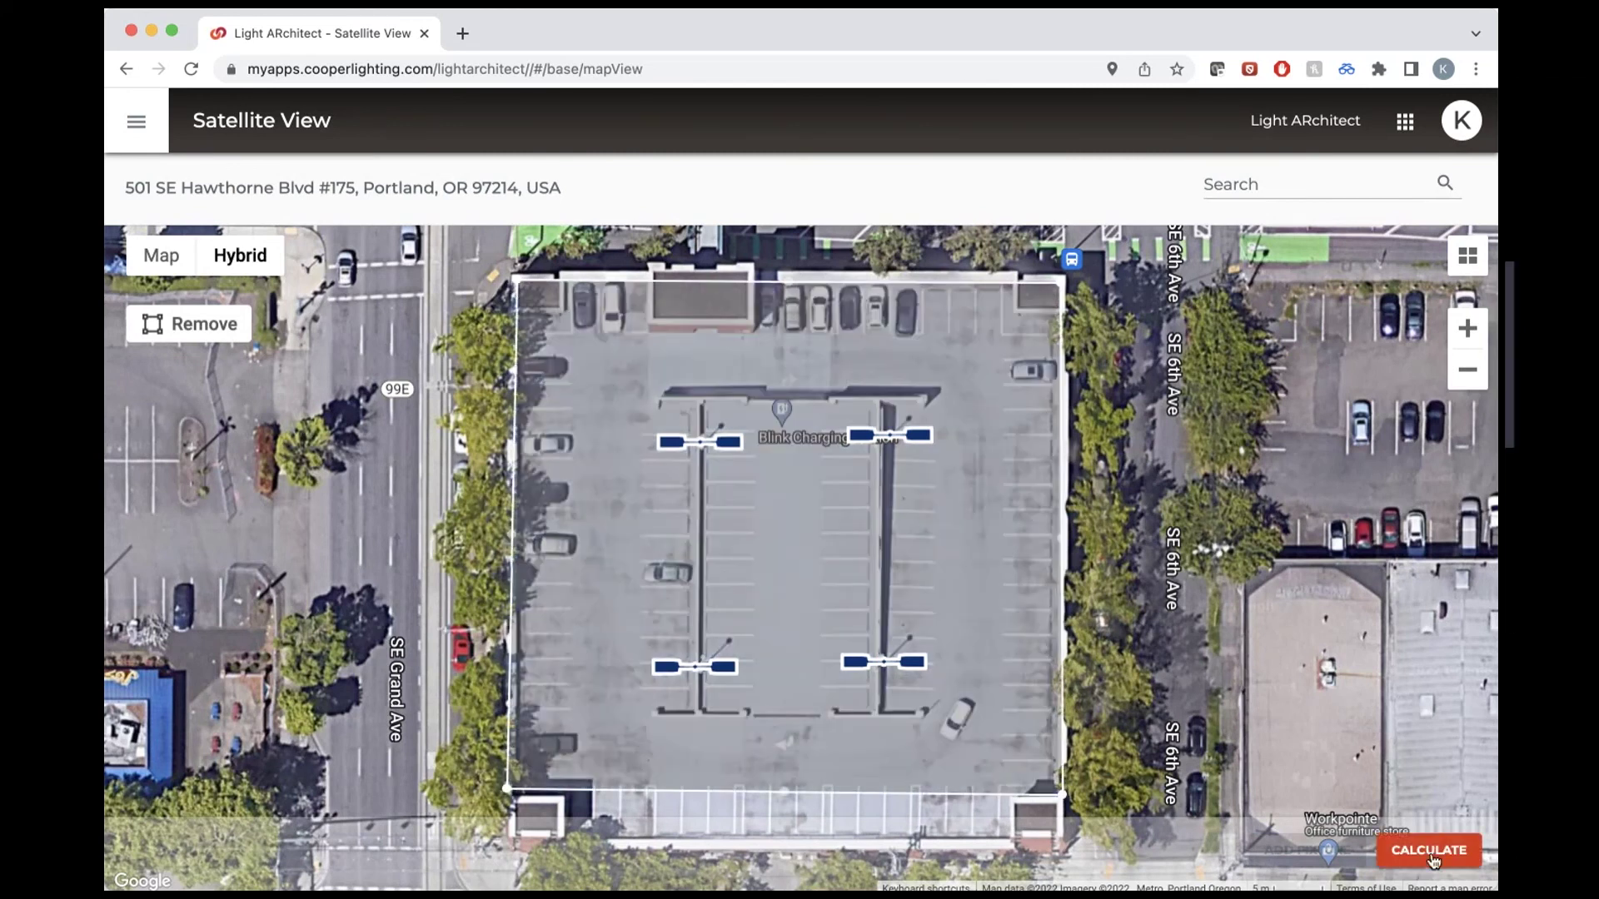
{"action": "left_click", "coordinate": [1431, 854]}
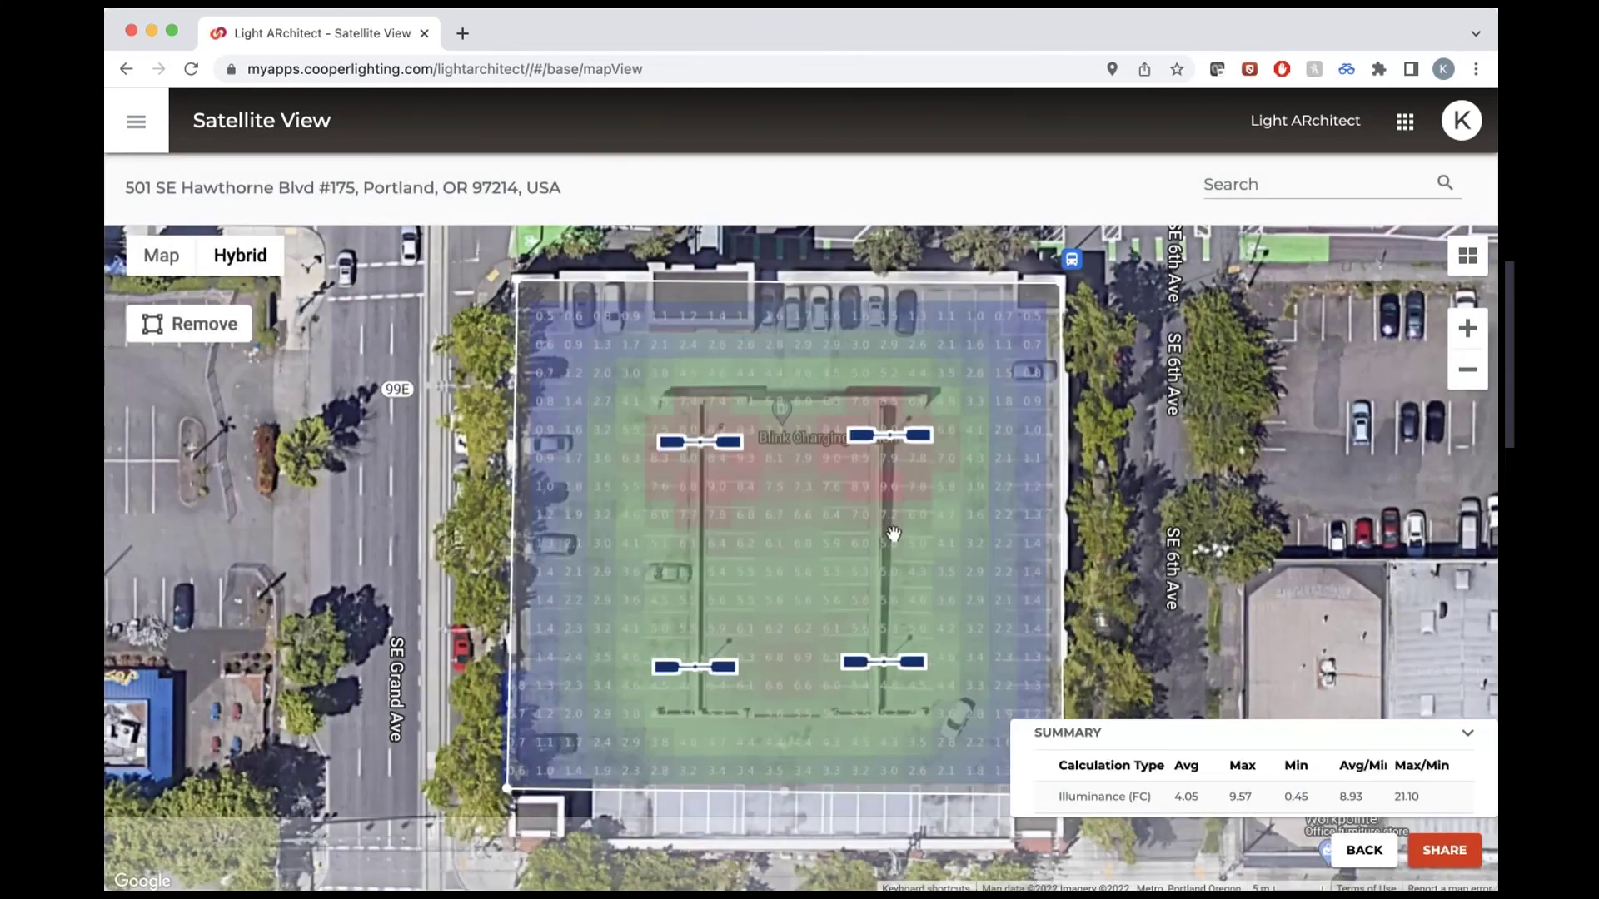
Step: Share the design with the 4.05 fc average illuminance grid as an email
{"action": "left_click", "coordinate": [1436, 857]}
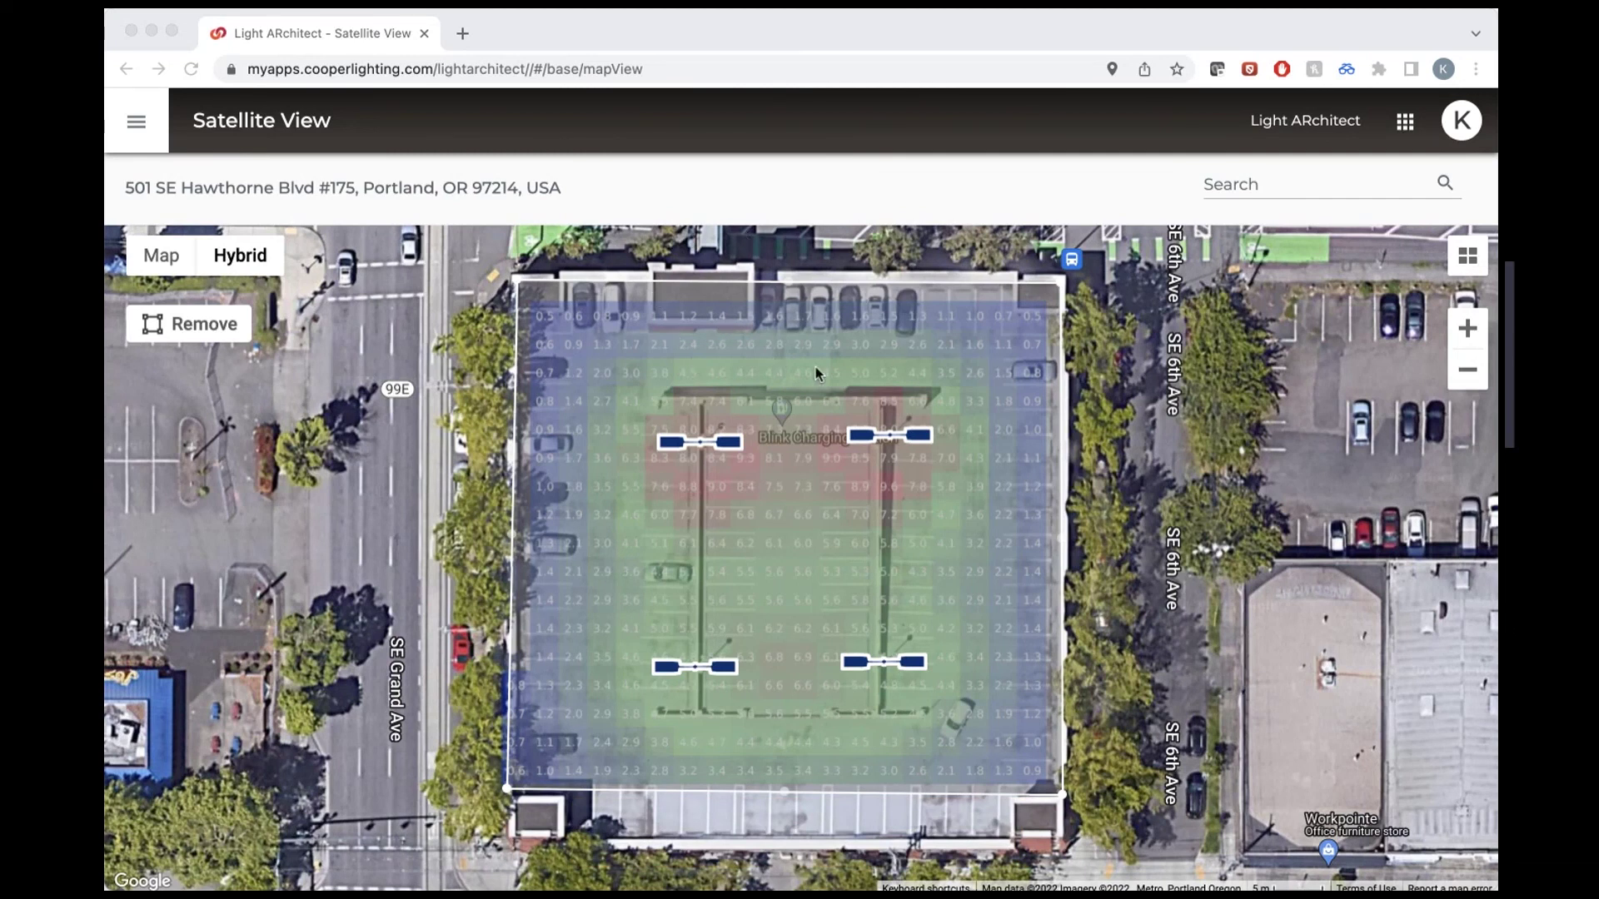
{"action": "left_click", "coordinate": [690, 332]}
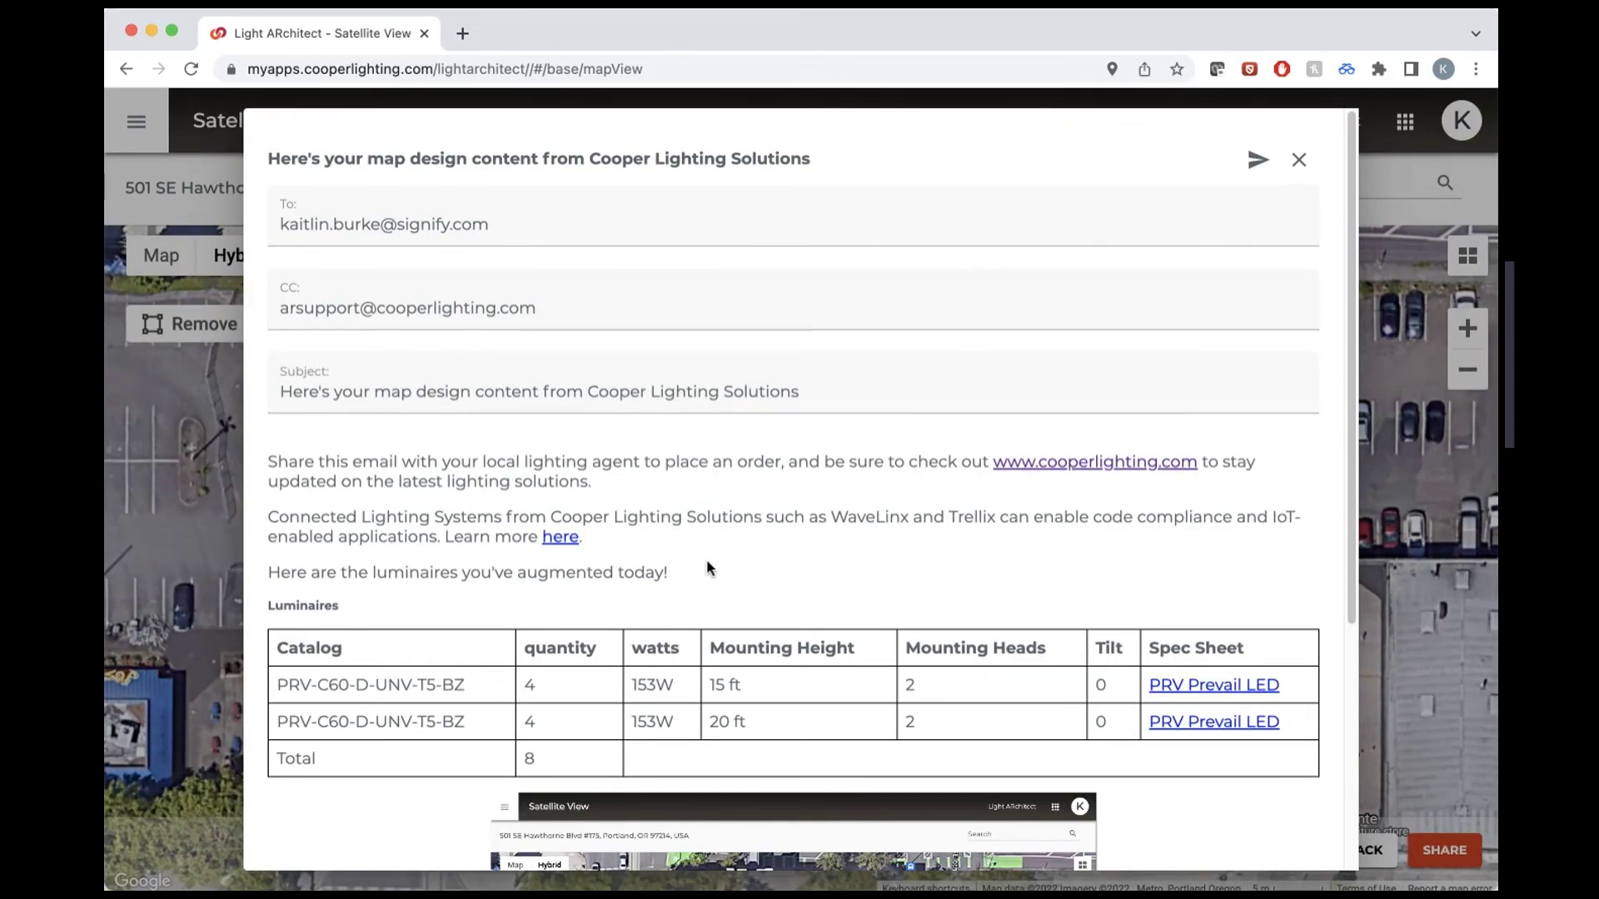
Step: Review the share email's PRV-C60-D-UNV-T5-BZ luminaire table and map snapshot, then close it
{"action": "scroll", "coordinate": [708, 569], "scroll_direction": "down", "scroll_amount": 3}
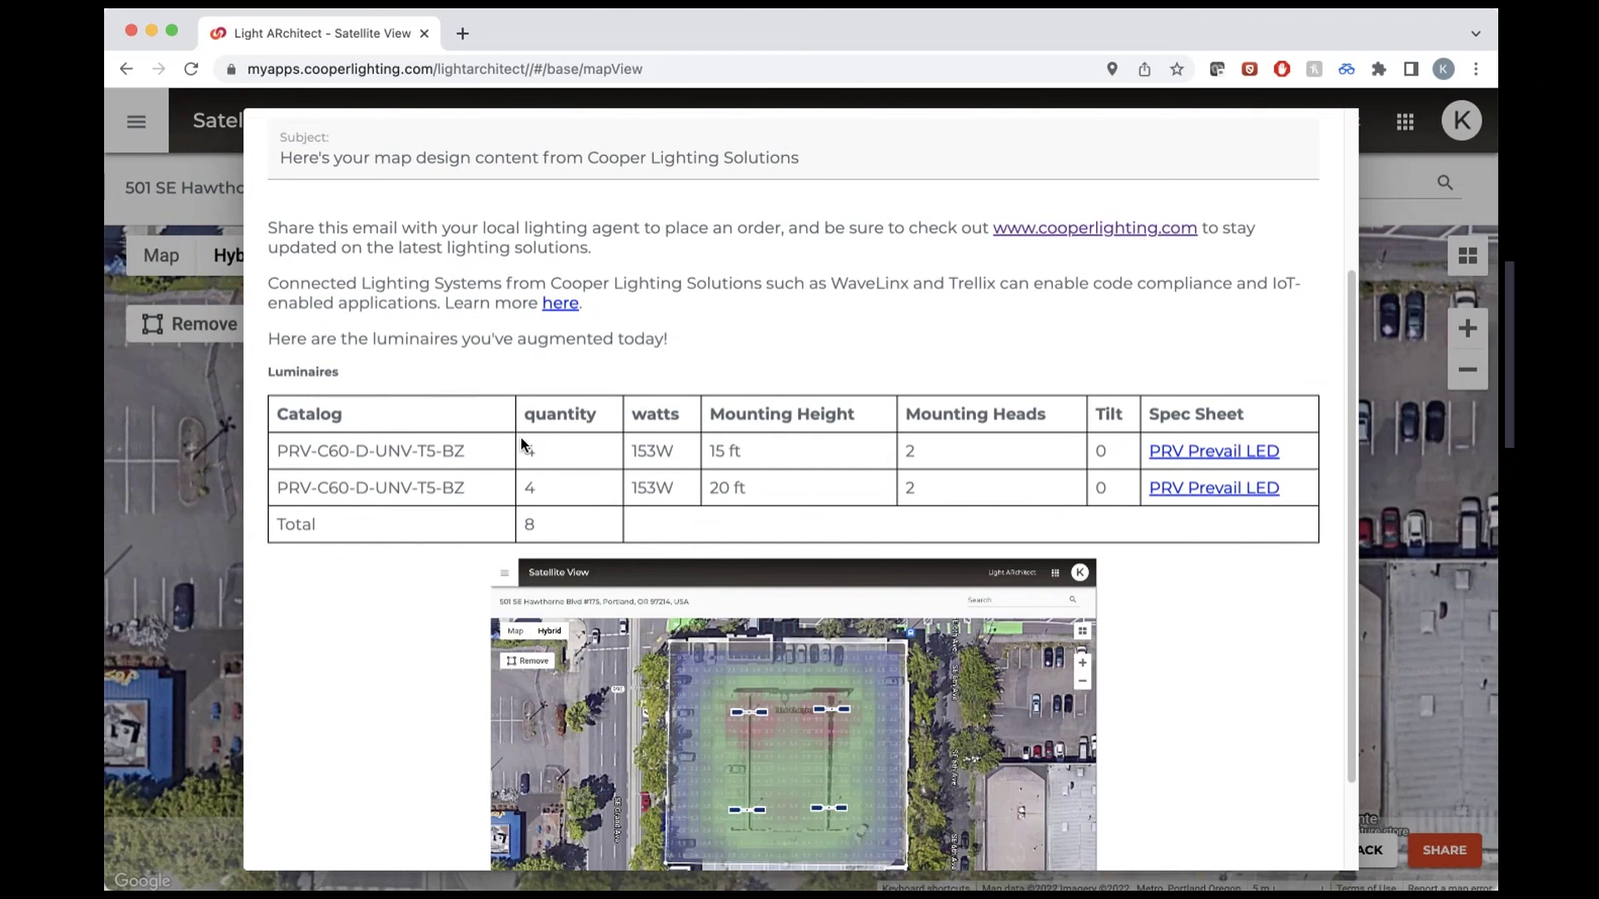
{"action": "scroll", "coordinate": [522, 437], "scroll_direction": "down", "scroll_amount": 2}
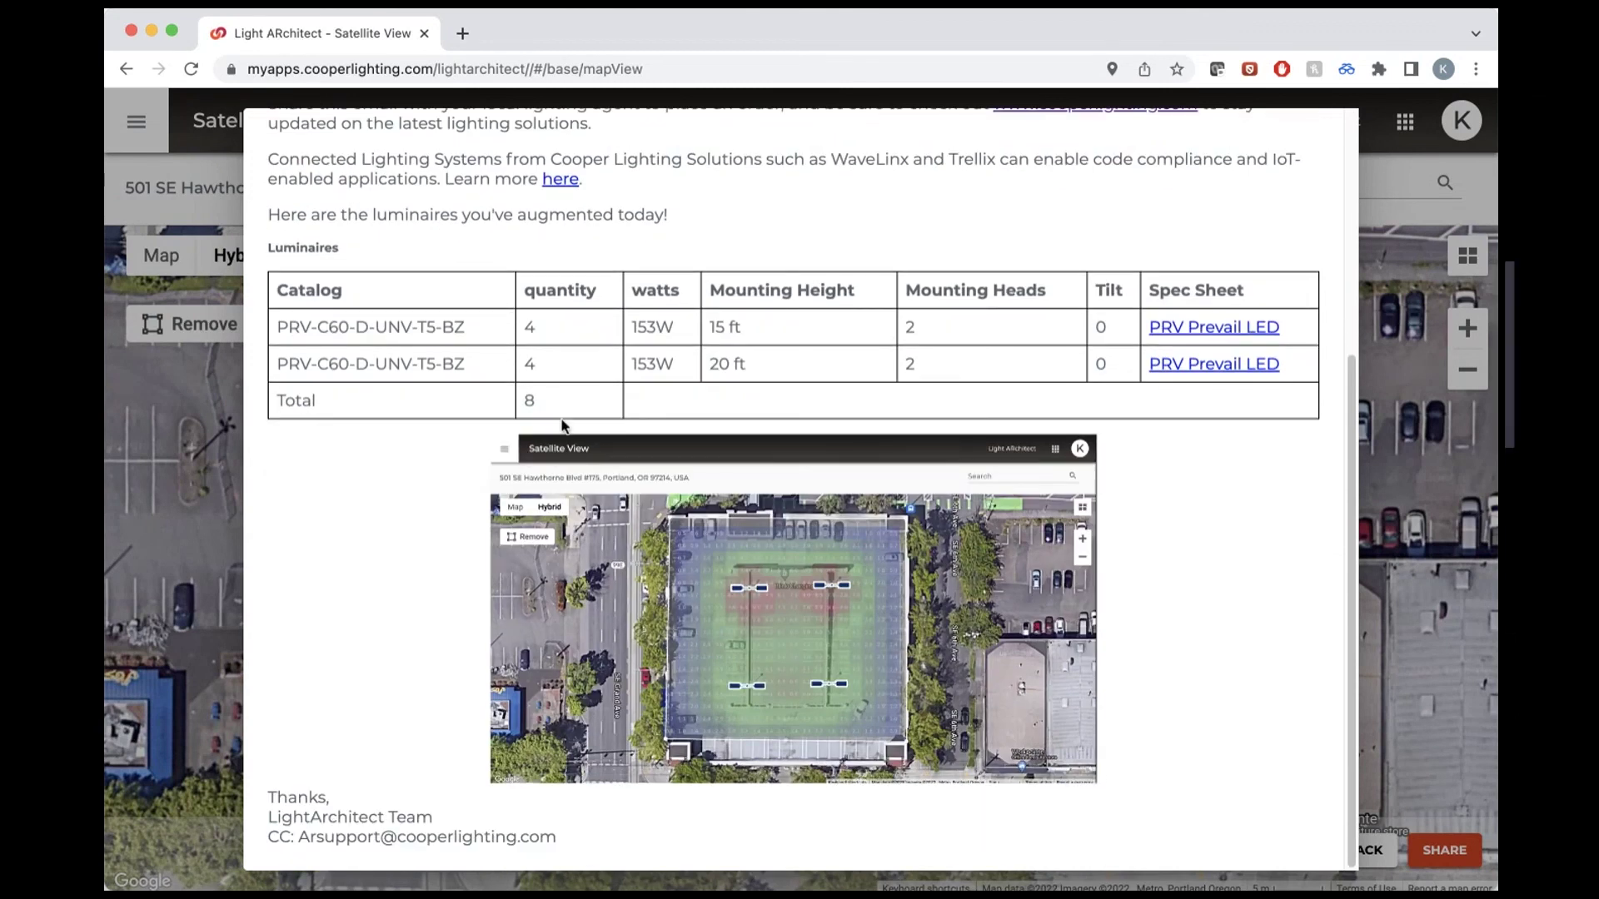
{"action": "scroll", "coordinate": [677, 550], "scroll_direction": "up", "scroll_amount": 5}
{"action": "scroll", "coordinate": [626, 509], "scroll_direction": "down", "scroll_amount": 5}
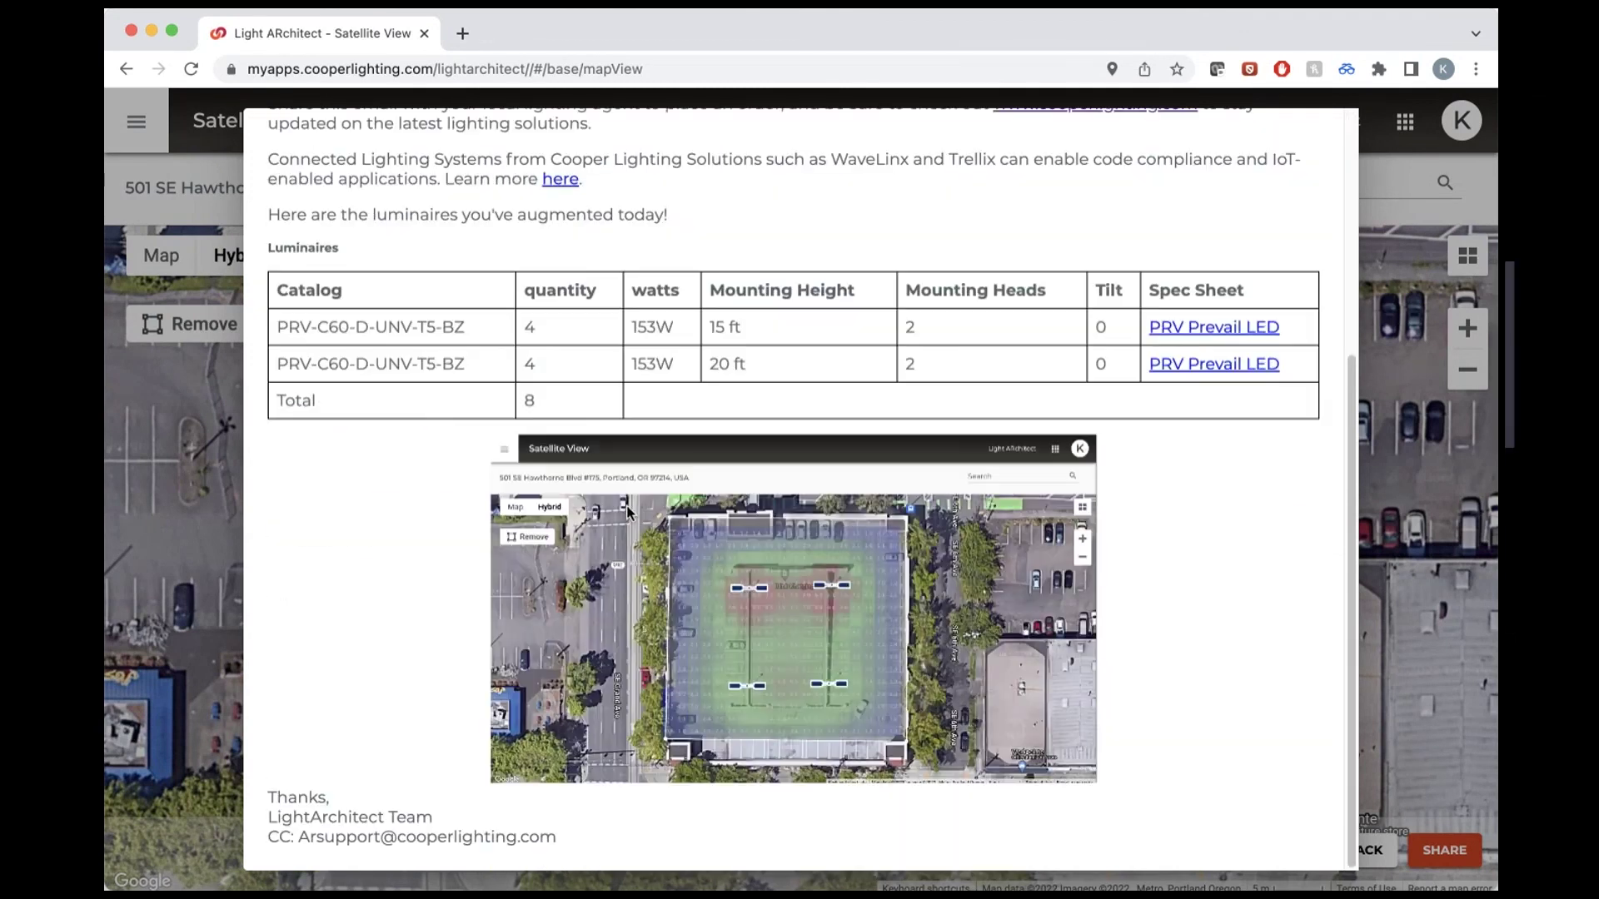
{"action": "scroll", "coordinate": [1232, 337], "scroll_direction": "up", "scroll_amount": 5}
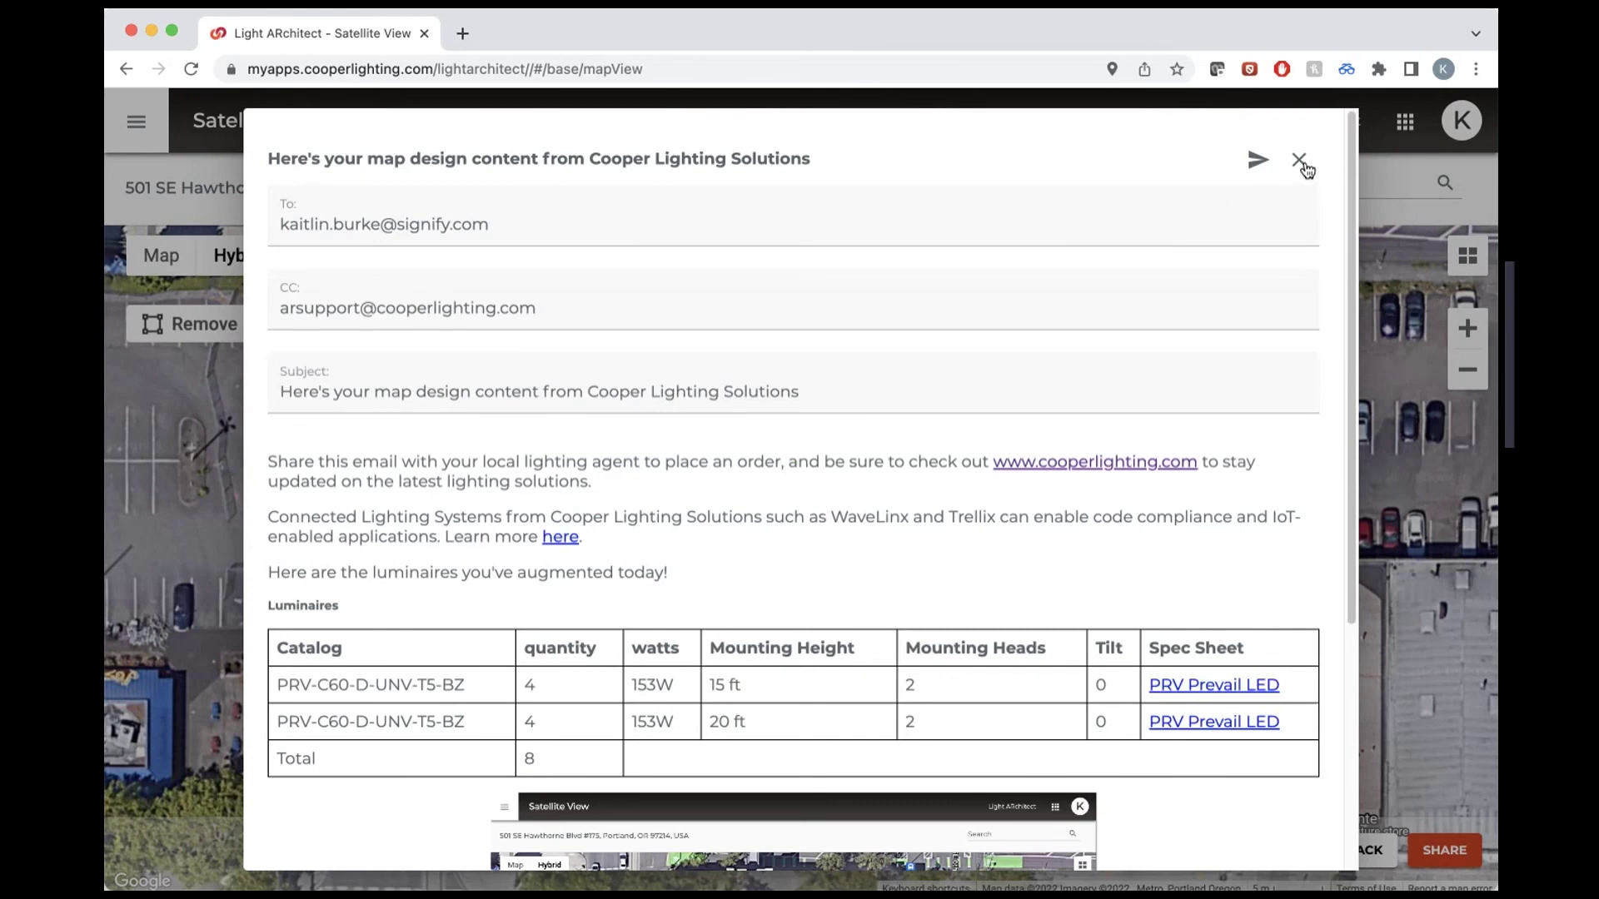
{"action": "left_click", "coordinate": [1299, 161]}
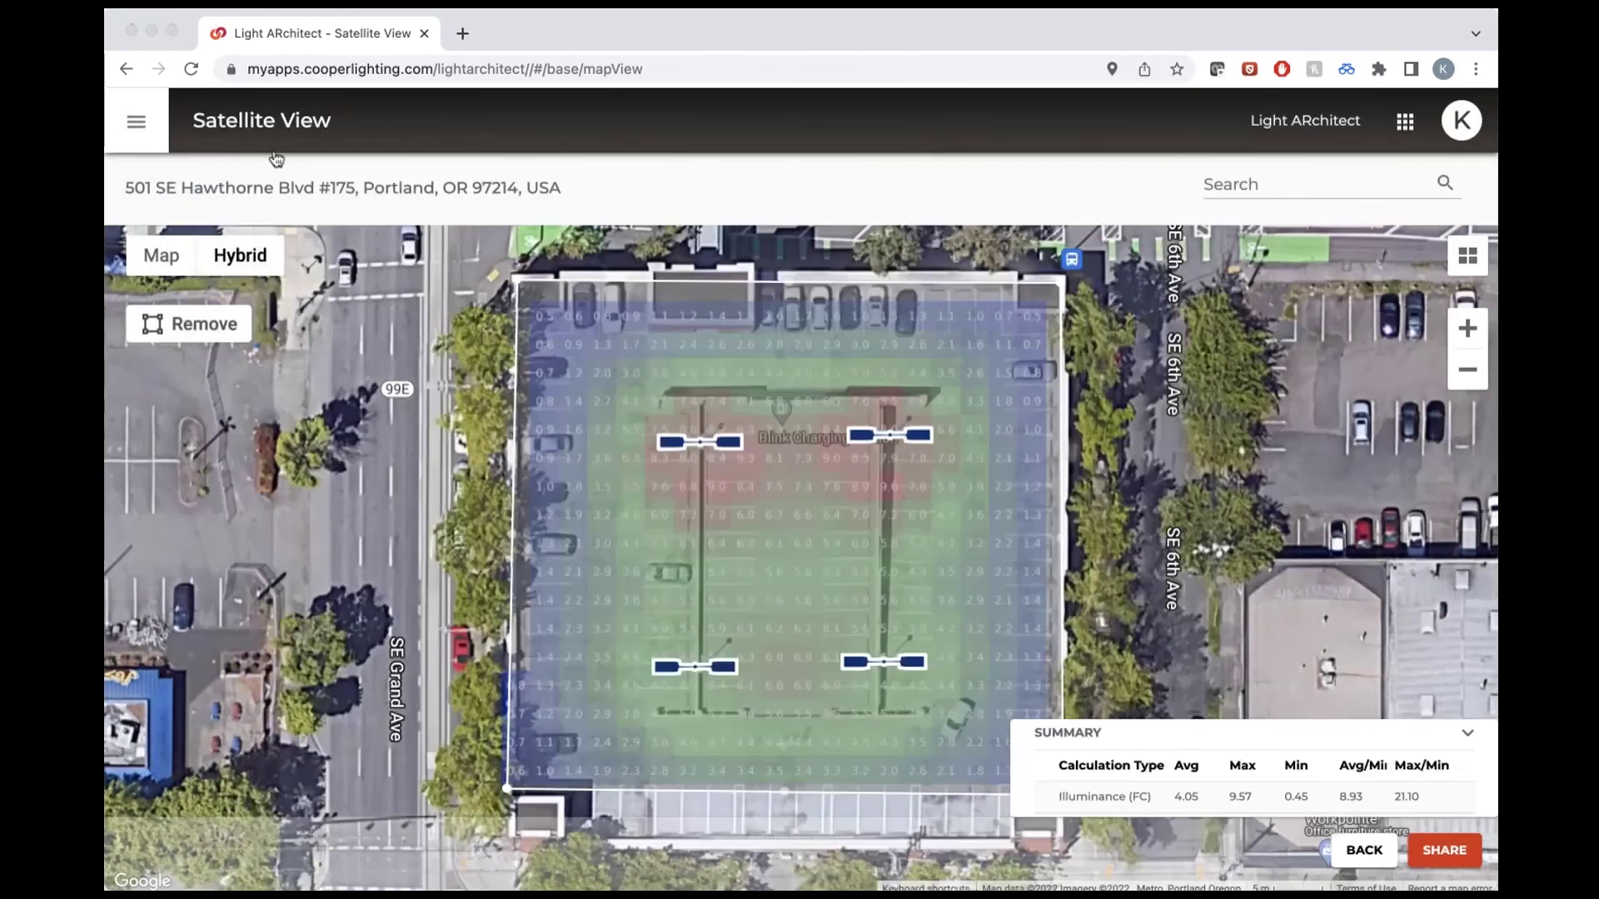